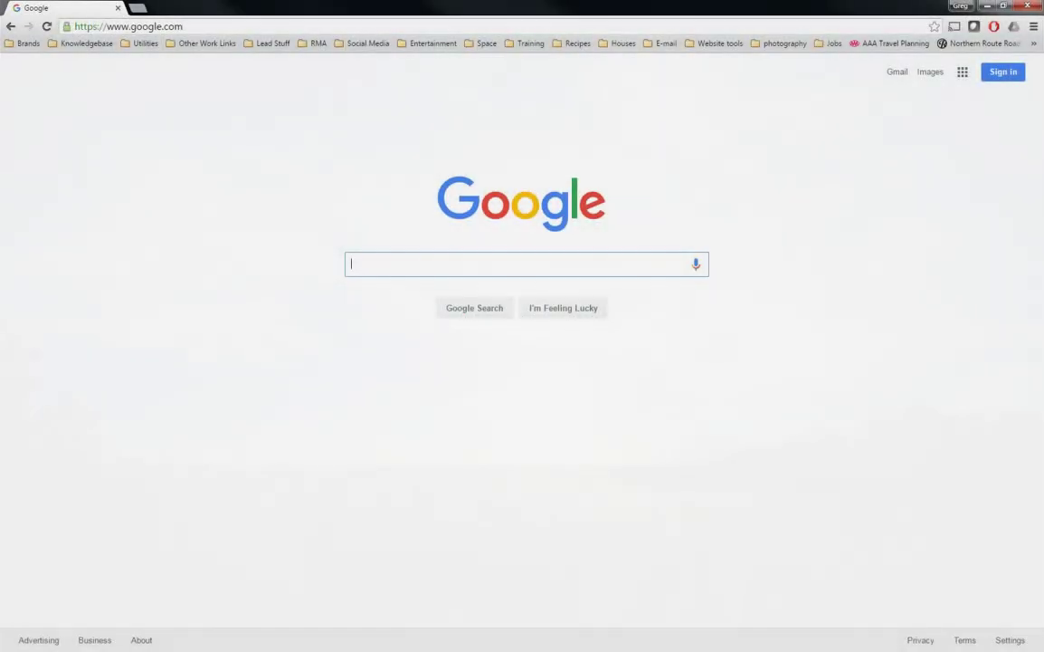
Log into the Akai Pro account at akaipro.com/my-account with the saved login
left_click(198, 25)
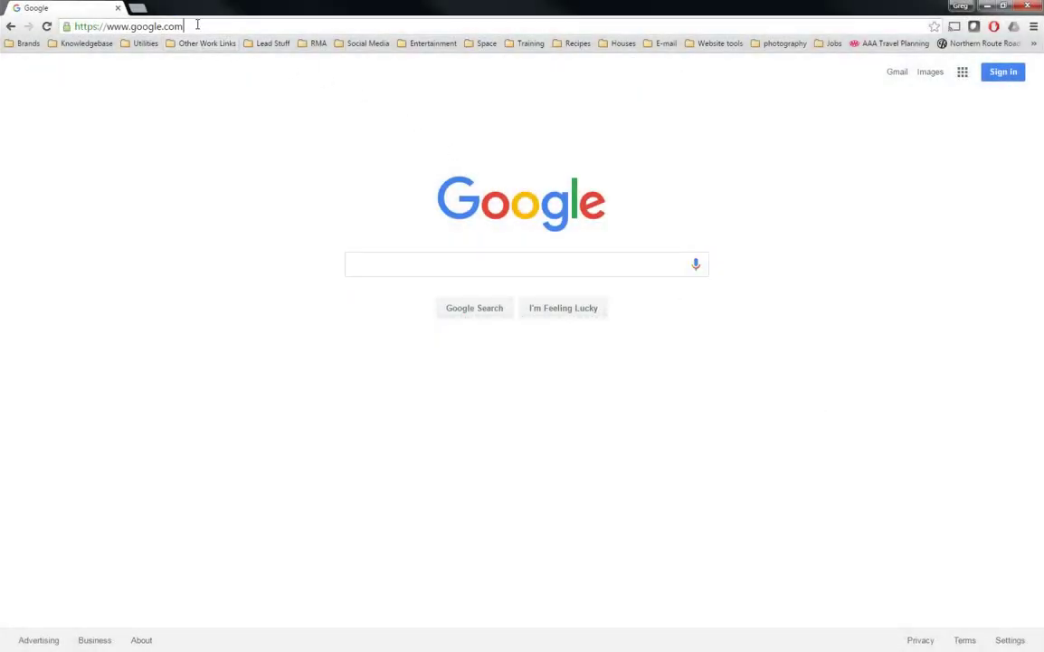
type("akaipro.com/my")
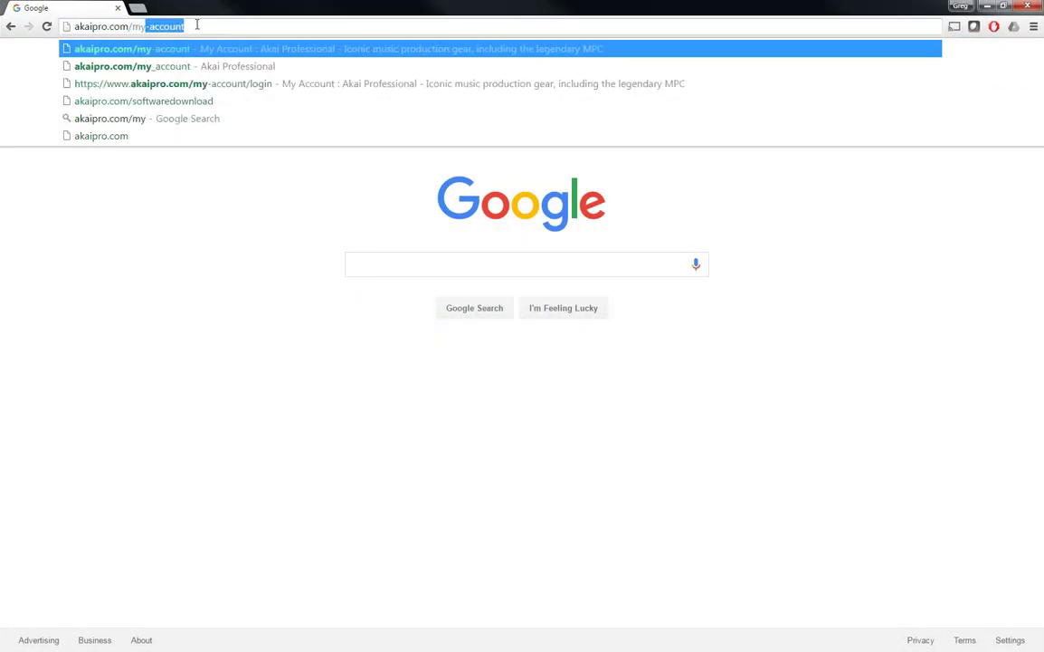
type("-accou")
key("Return")
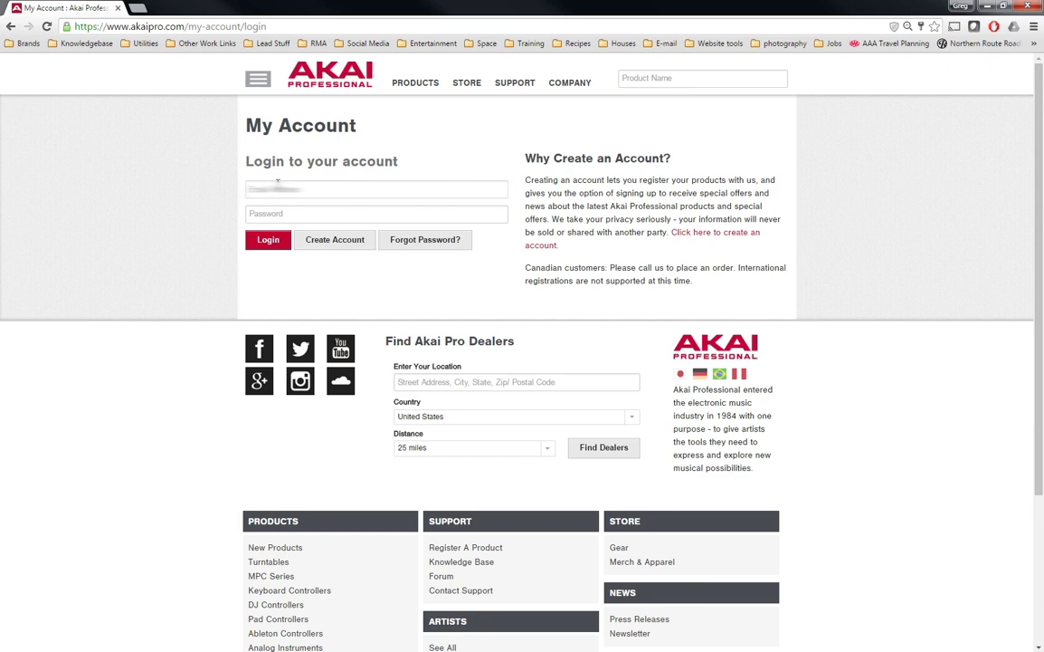
left_click(272, 189)
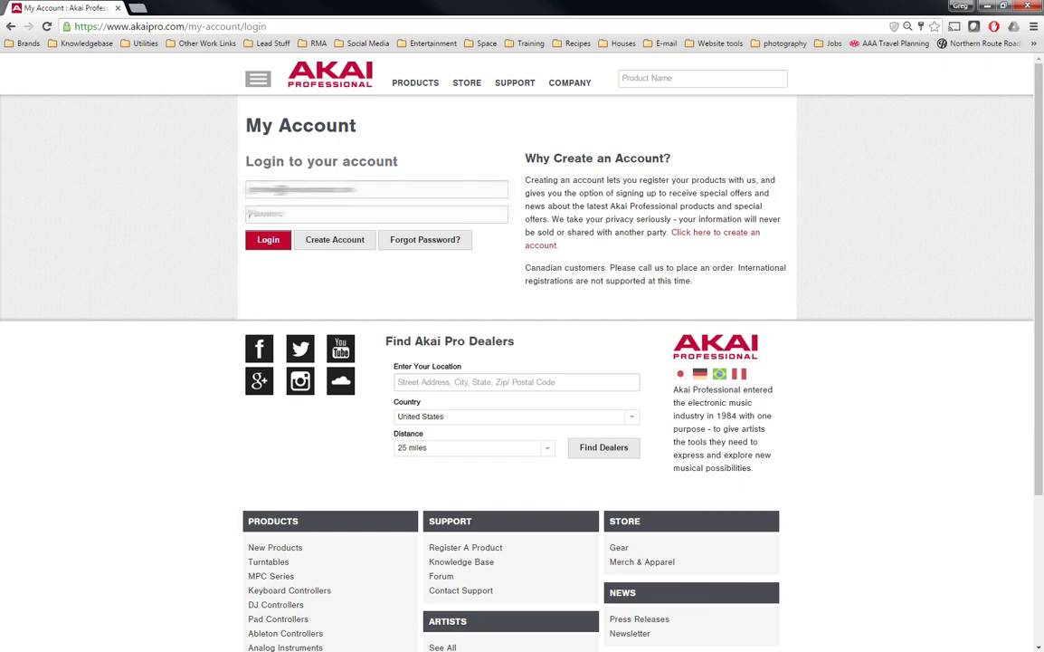
left_click(268, 240)
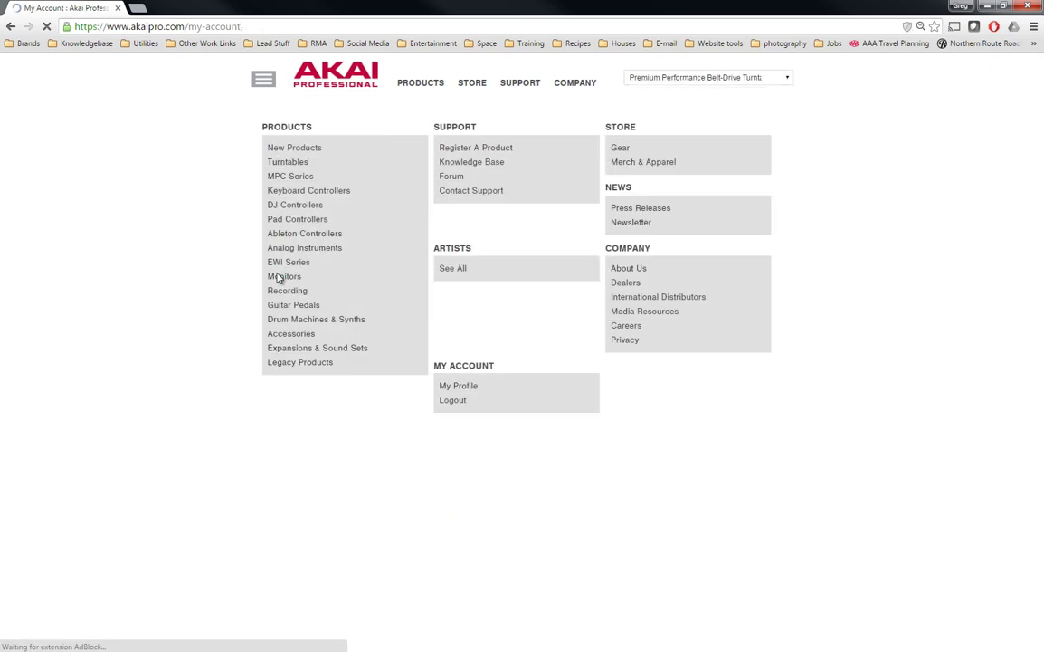
Start a product registration and choose MPC Studio Black as the product
left_click(321, 188)
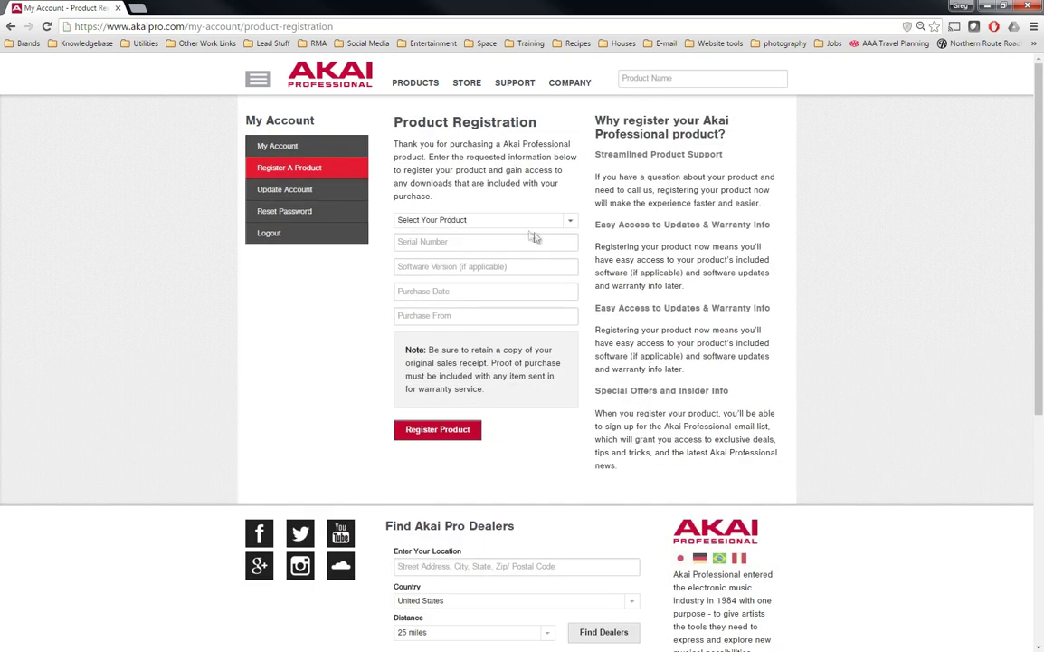
left_click(573, 230)
scroll(540, 323, "down", 15)
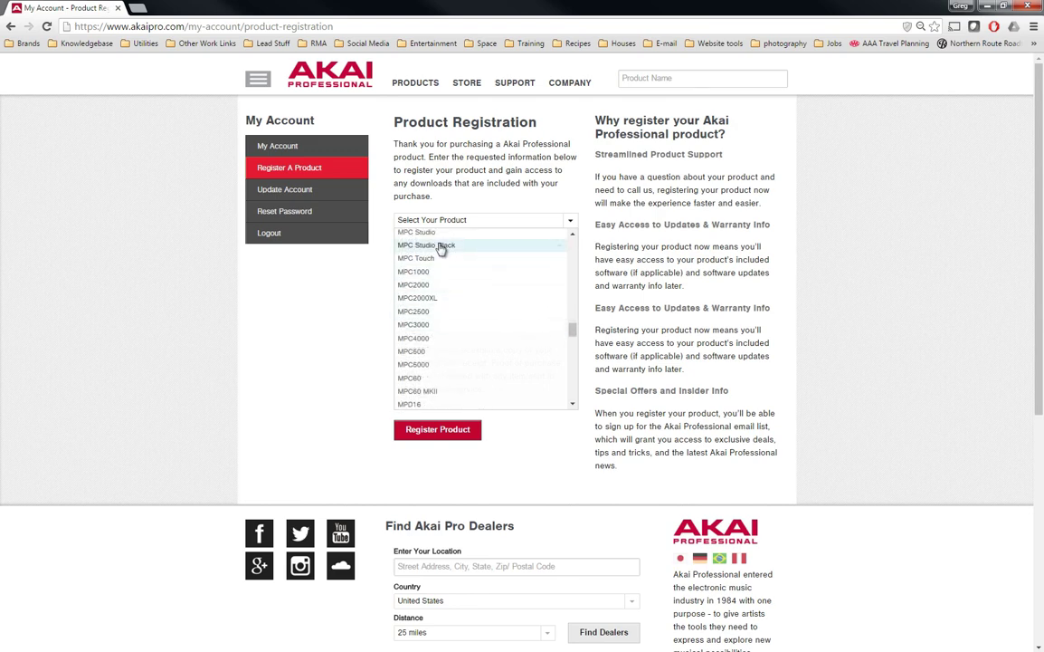
left_click(432, 244)
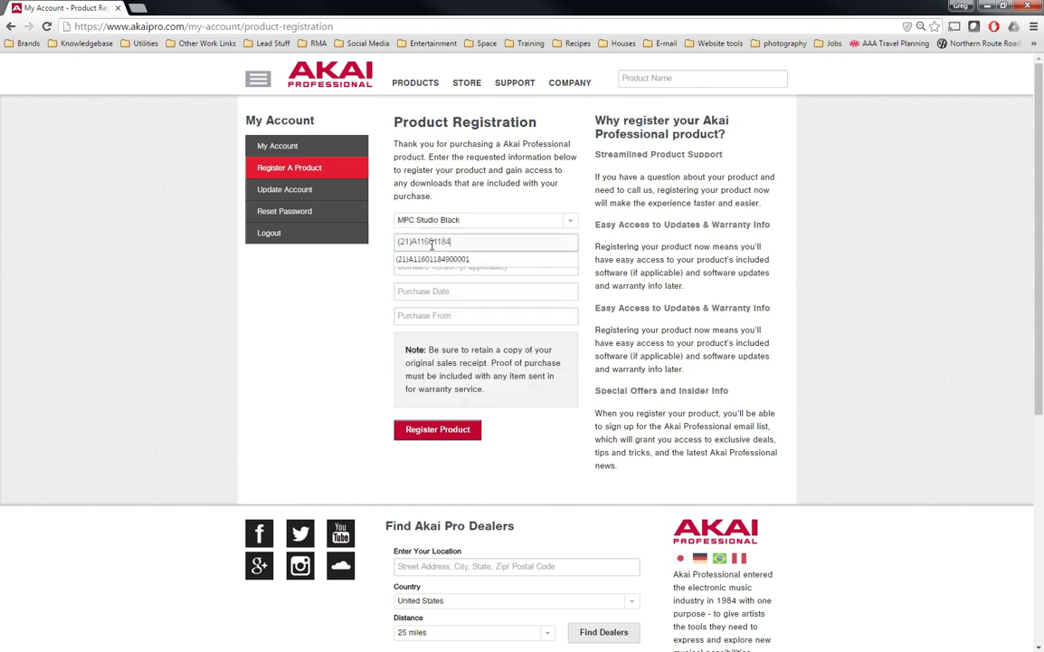
Submit the suggested serial, date 5/2/2016 and retailer 'Your Favorite Retailer', then download the PC software
key("Down")
key("Tab")
key("Tab")
type("5/2/2016")
key("Tab")
type("Your Favorite Retailer")
key("Return")
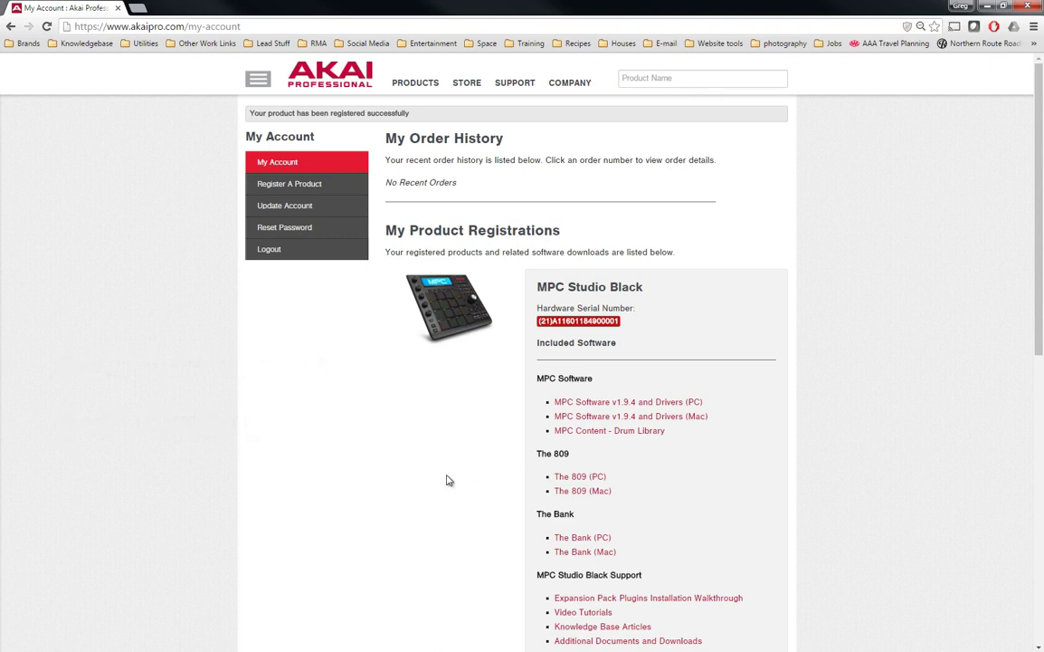
left_click(692, 402)
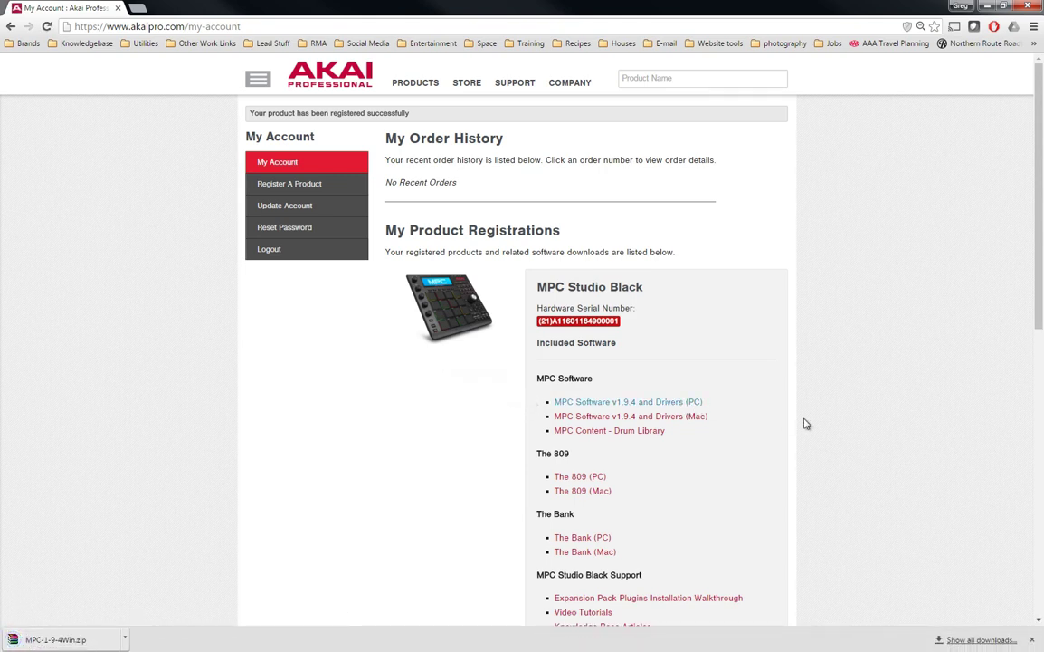
Download the MPC Content Drum Library and The 809 (PC)
left_click(653, 431)
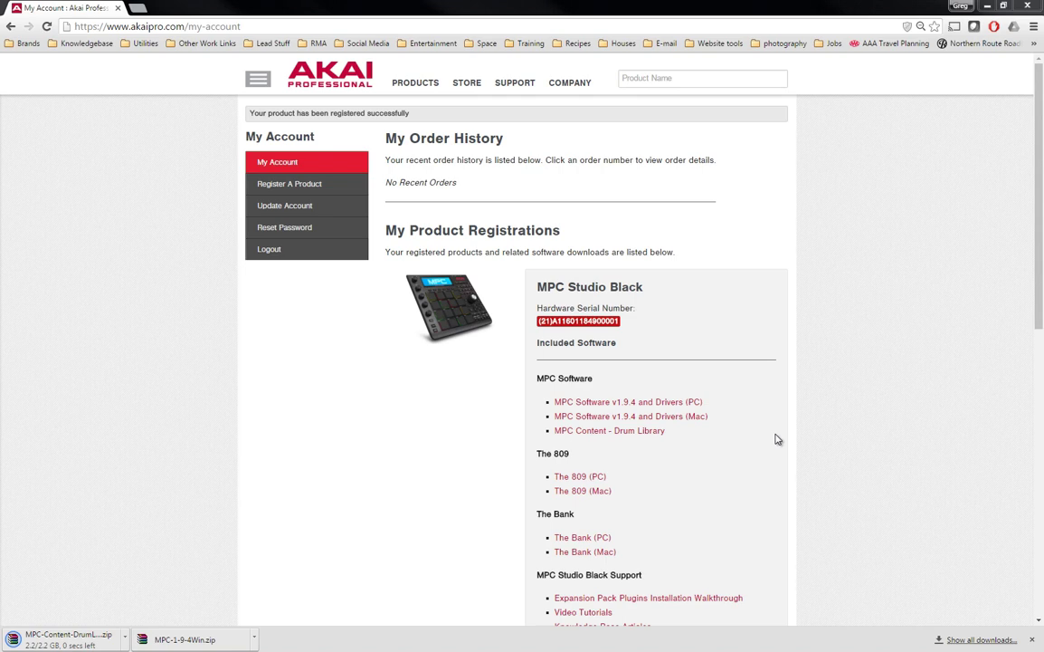
left_click(592, 484)
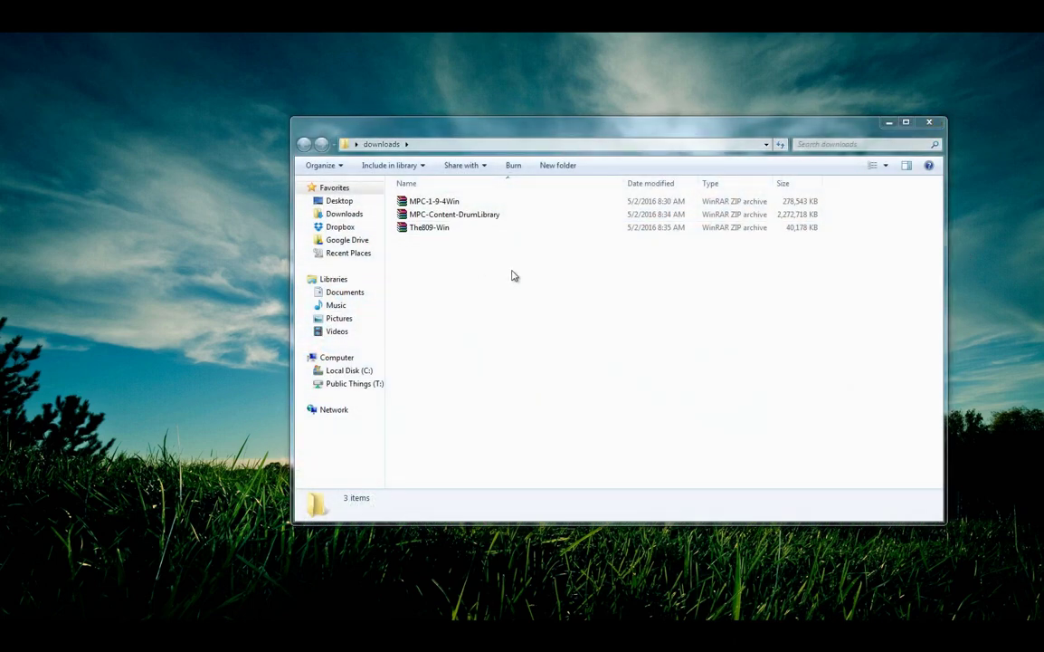
Run Install MPC.exe from the MPC-1-9-4Win archive in WinRAR, approving the security warning
double_click(452, 206)
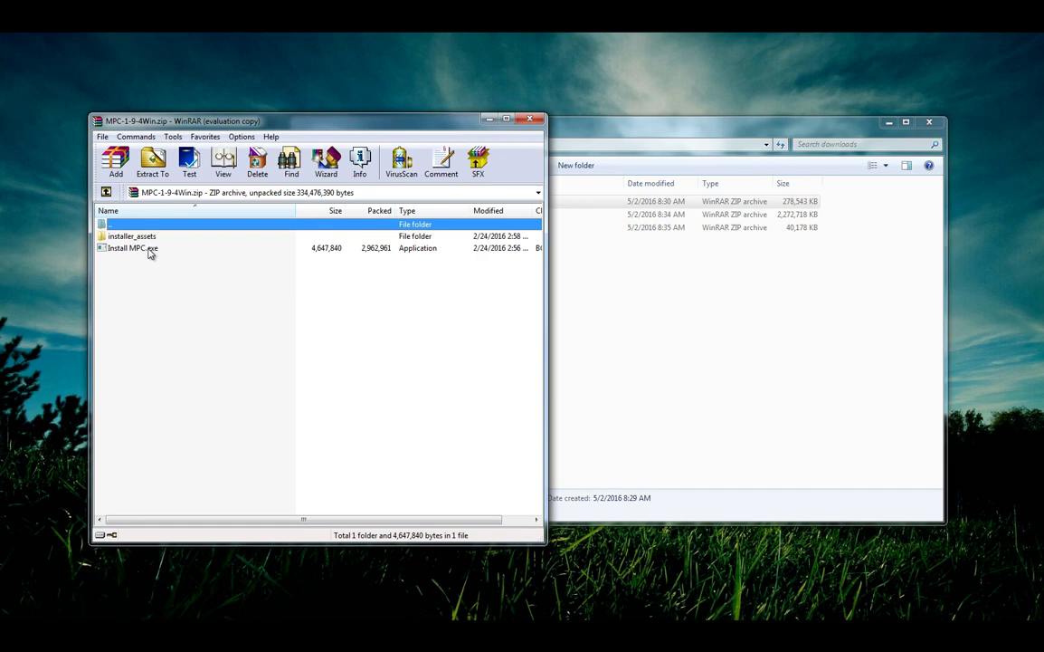
double_click(150, 250)
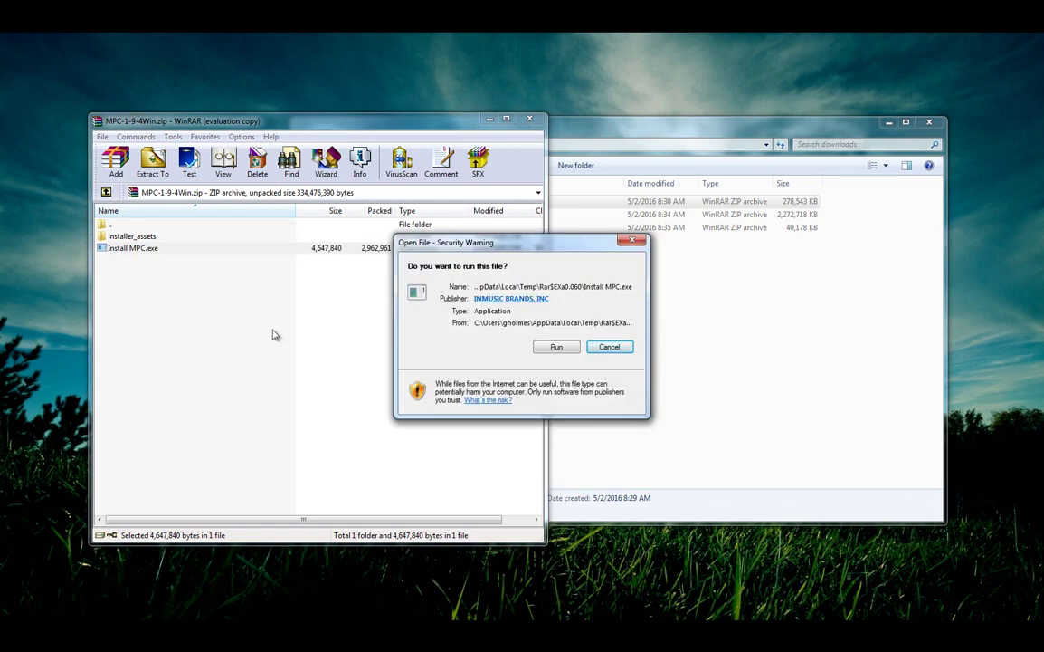
left_click(557, 348)
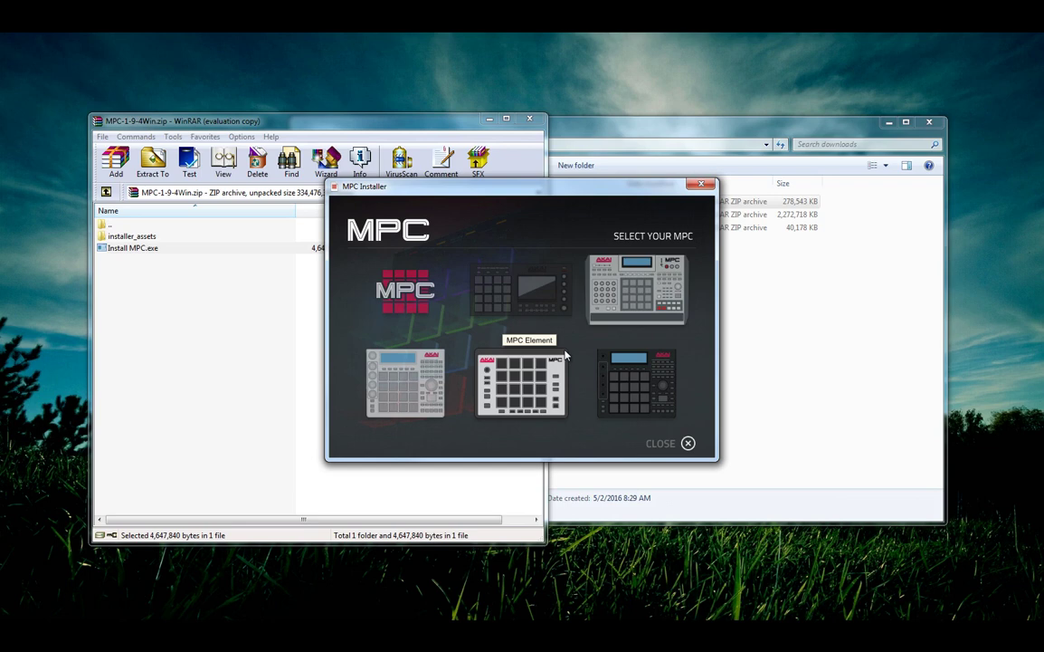
Select MPC Studio Black as the MPC model in the installer
left_click(636, 391)
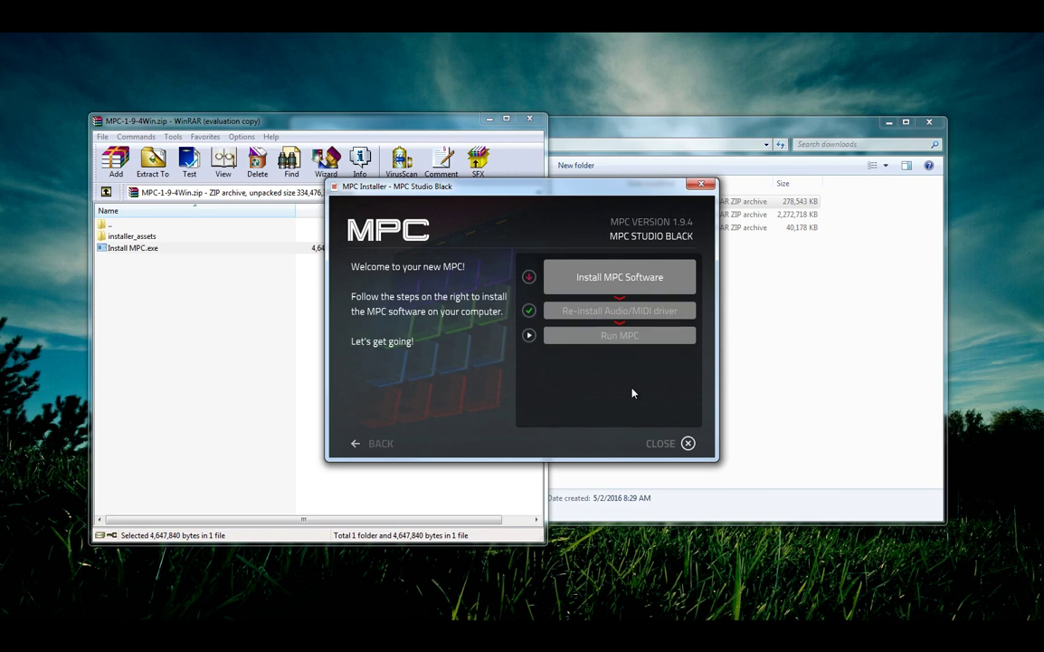
Begin the MPC software setup, accept the licence and keep the full component selection
left_click(620, 277)
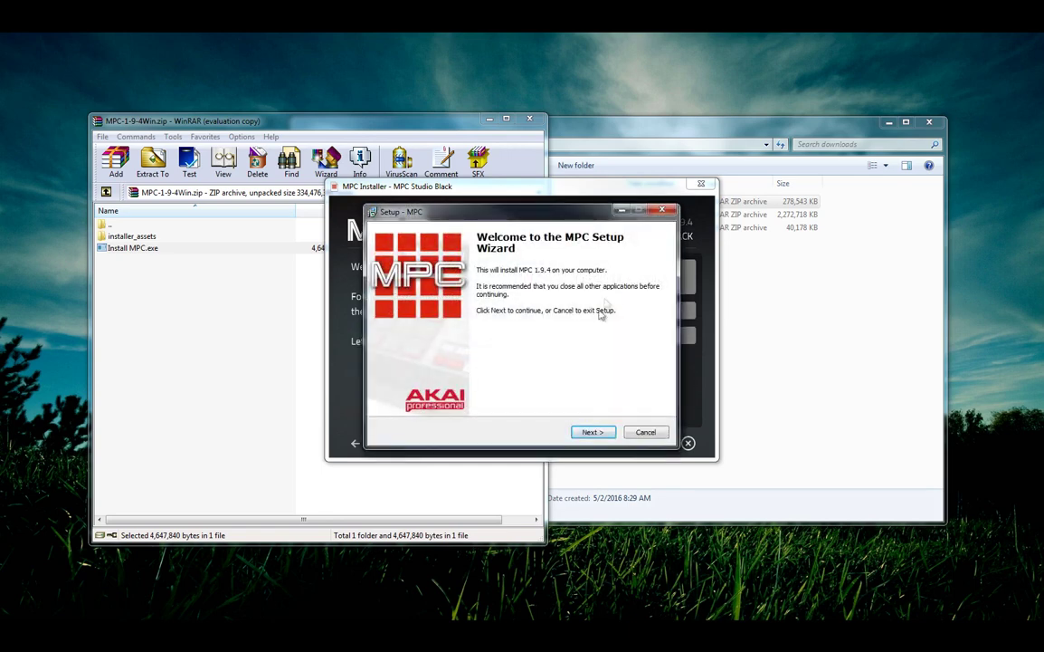
left_click(592, 432)
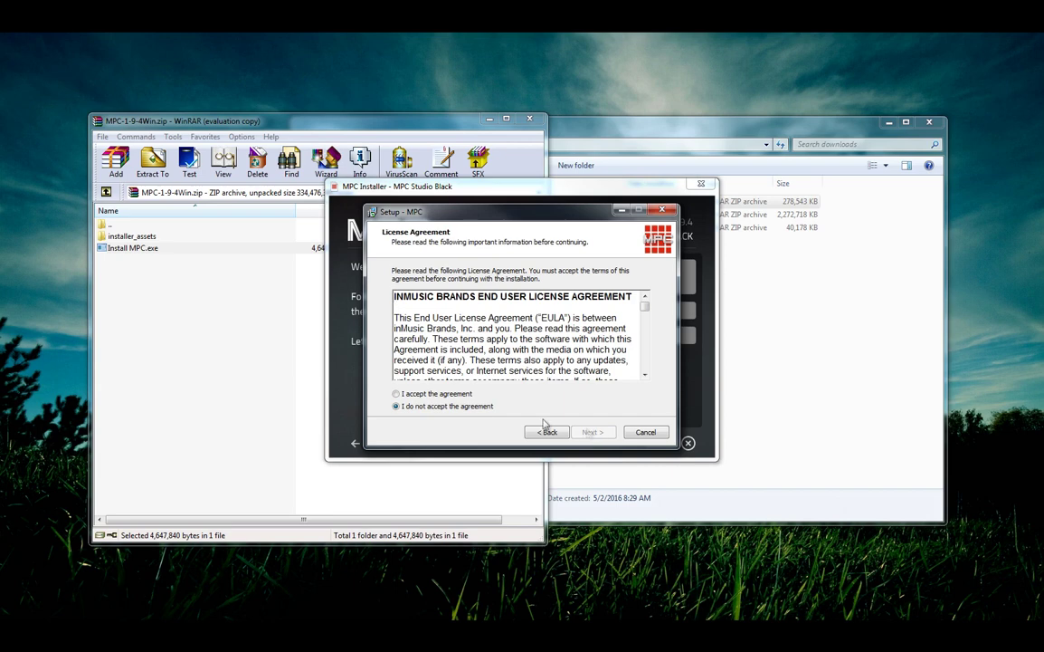
left_click(436, 394)
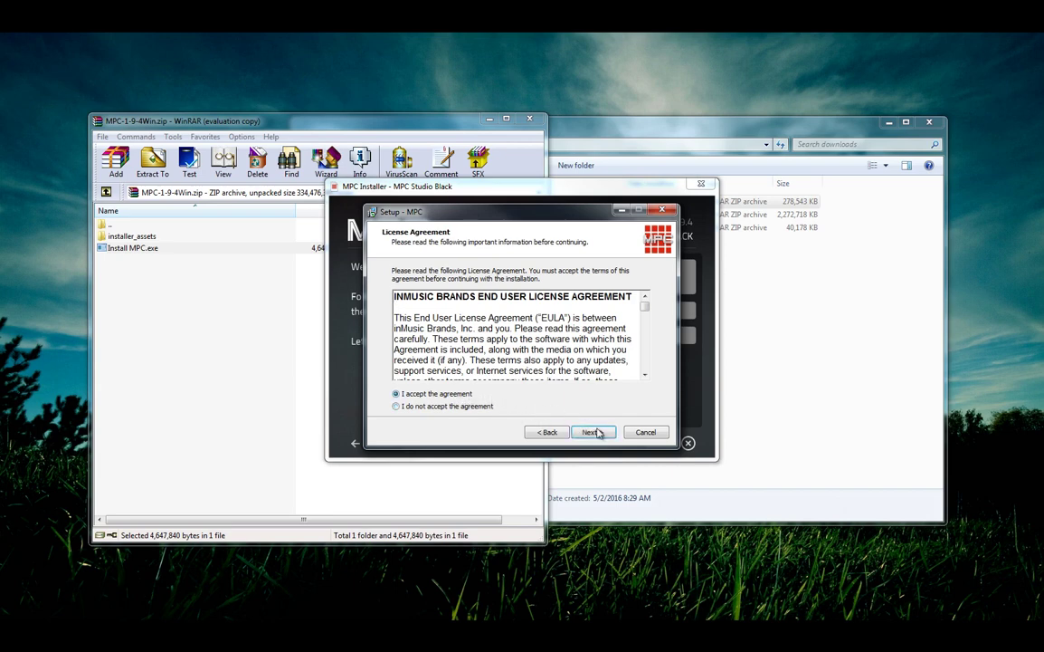
left_click(592, 431)
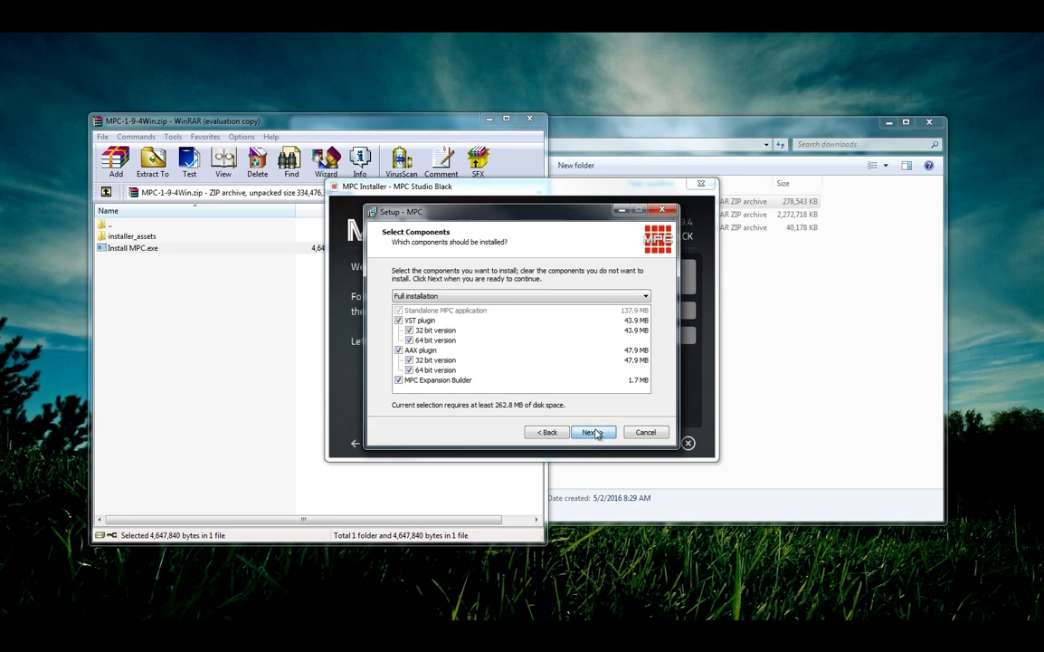
left_click(593, 432)
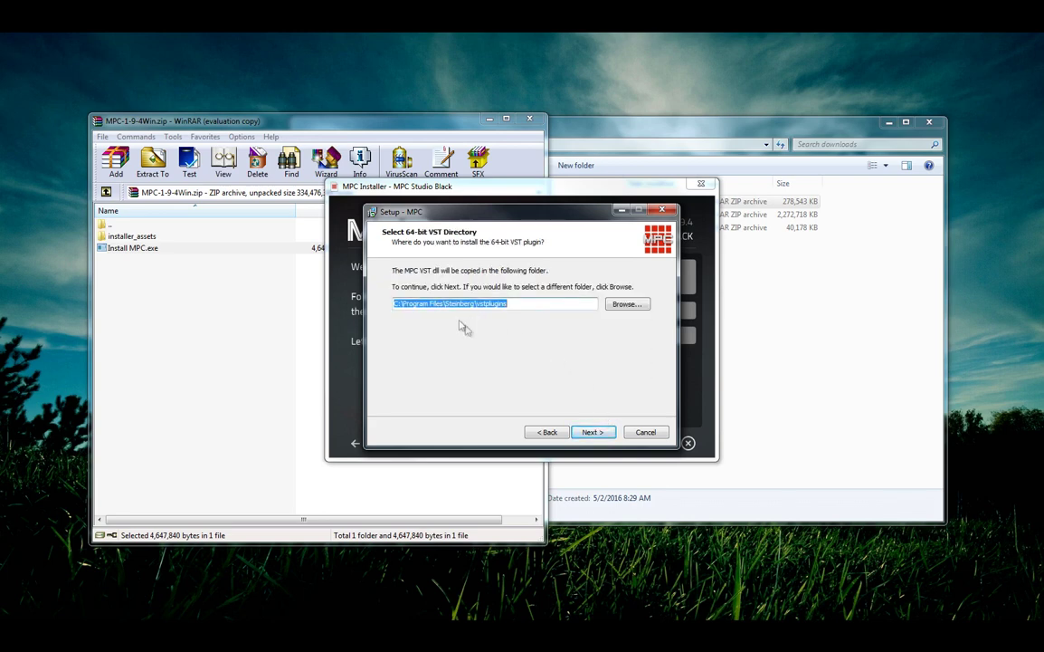
Keep default 64-bit and 32-bit VST folders, add a desktop icon, install without launching MPC
left_click(593, 431)
left_click(590, 433)
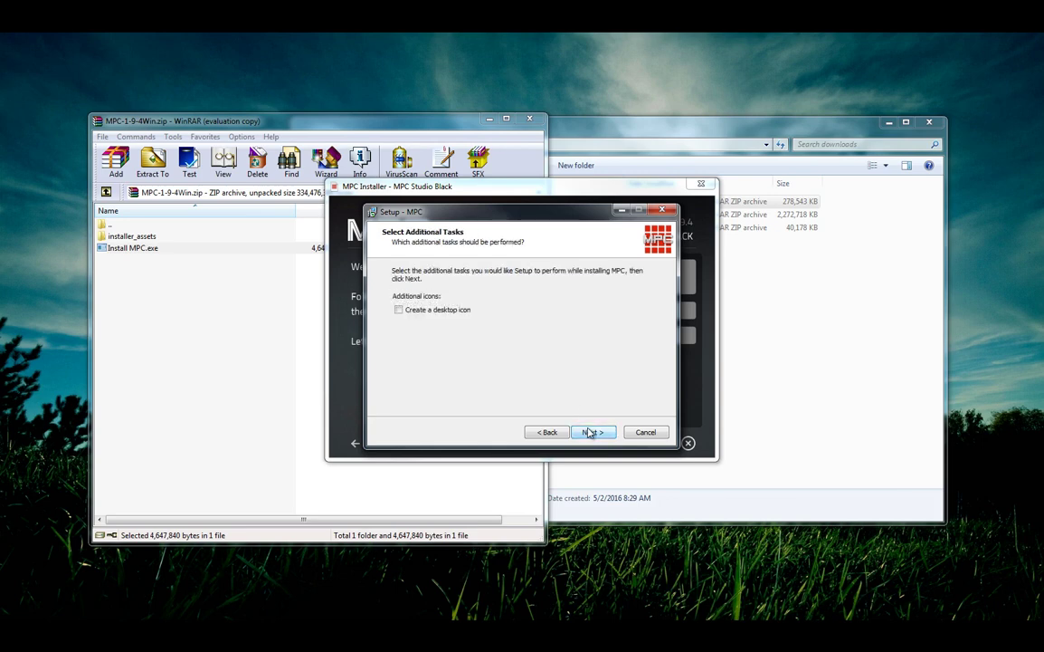
left_click(399, 309)
left_click(593, 430)
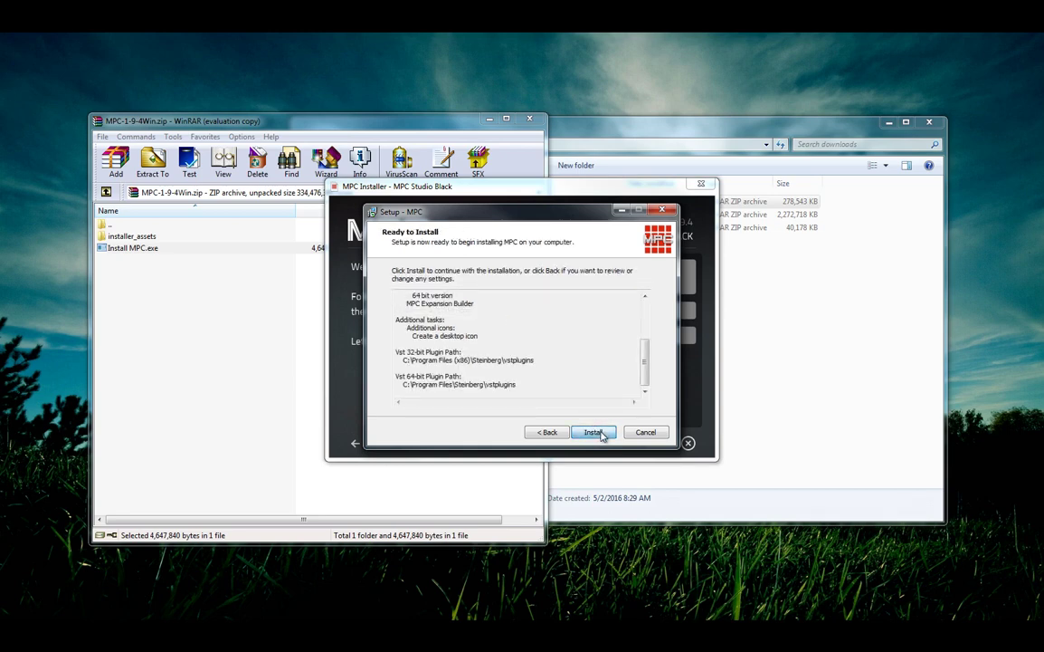
left_click(597, 430)
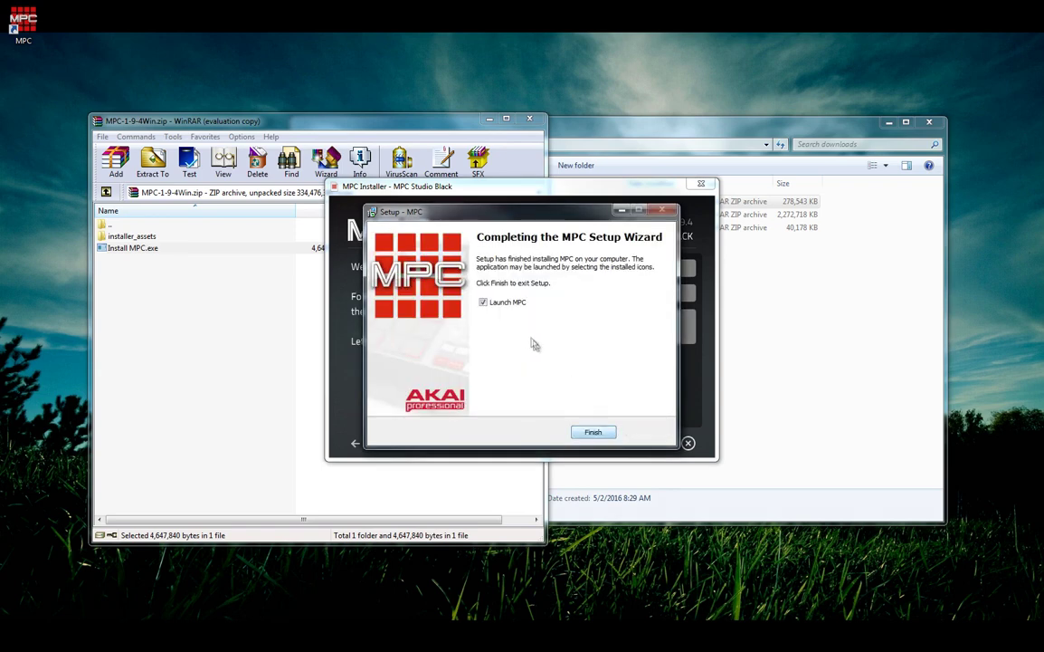
left_click(486, 305)
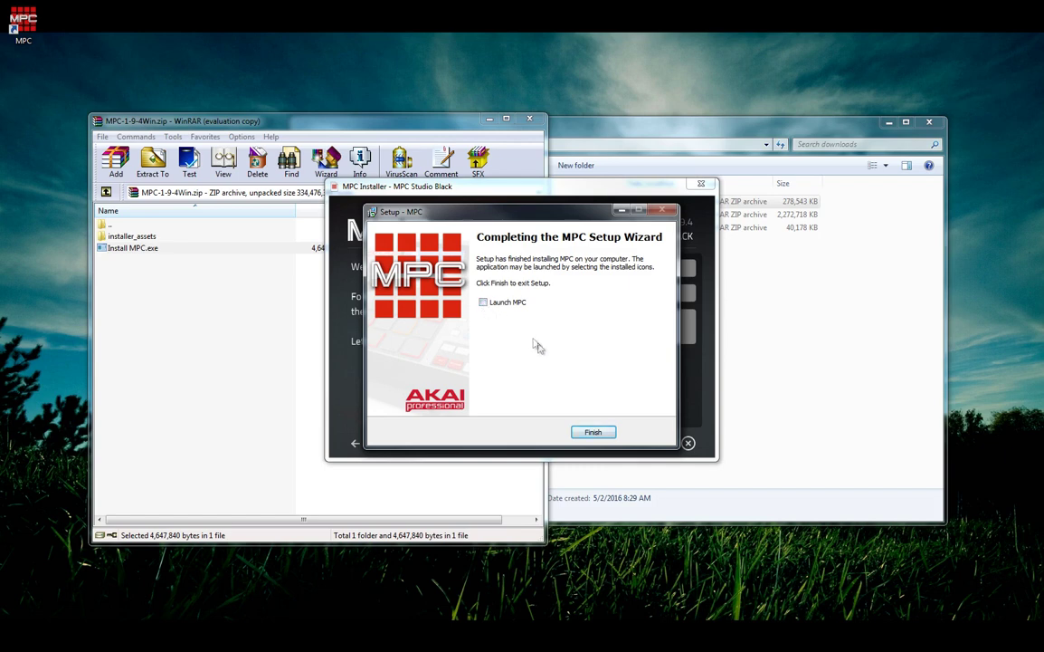
Finish the MPC setup and start the audio/MIDI driver installer, acknowledging the restart notice
left_click(597, 435)
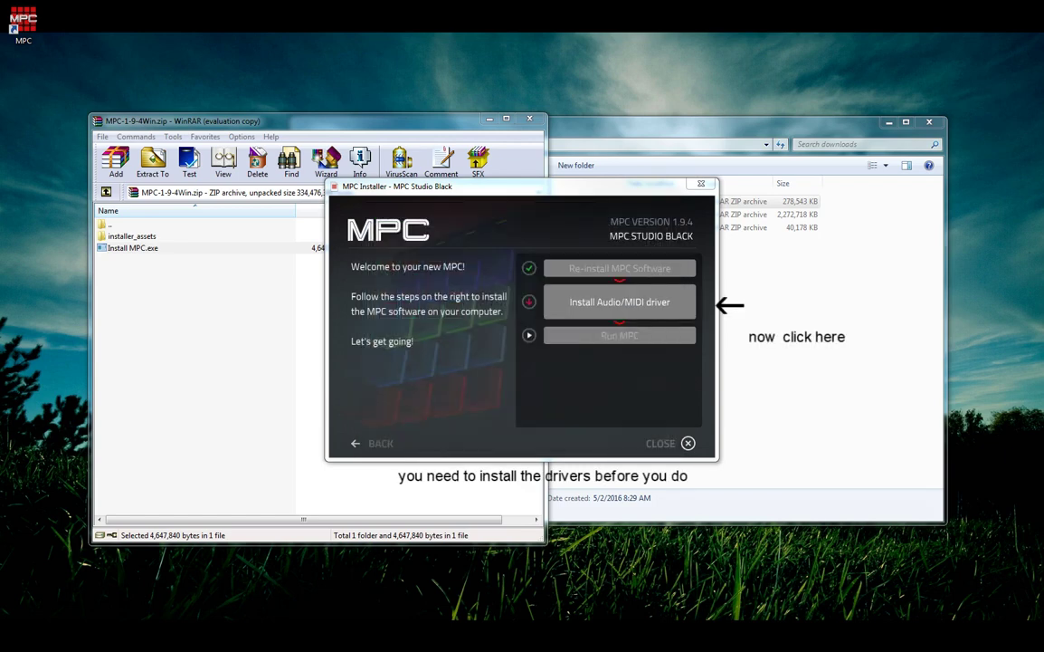
left_click(620, 302)
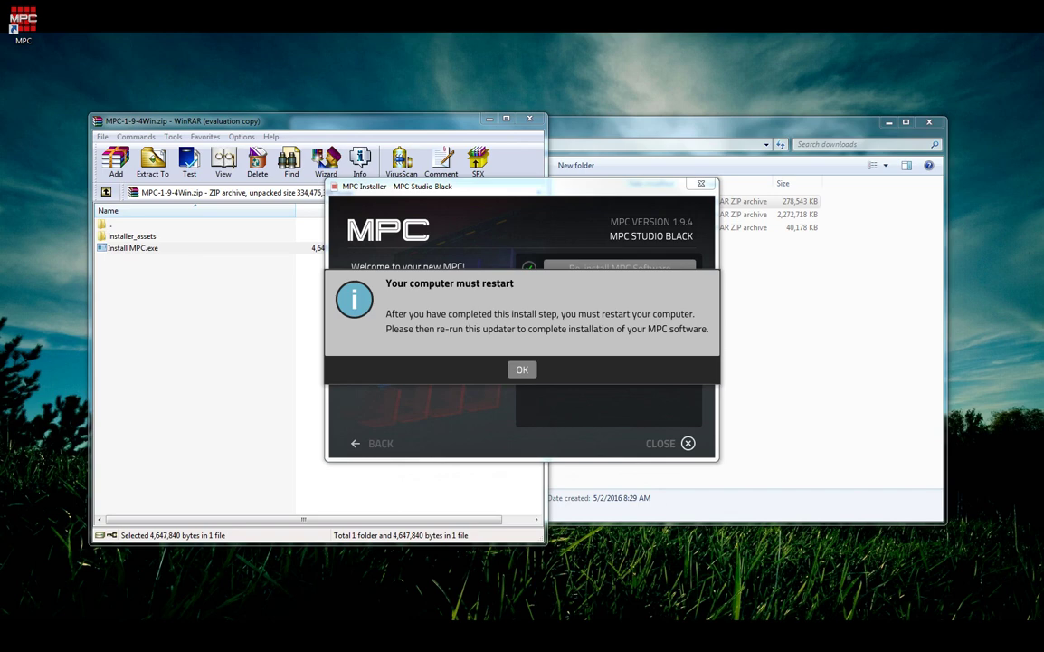
key("Return")
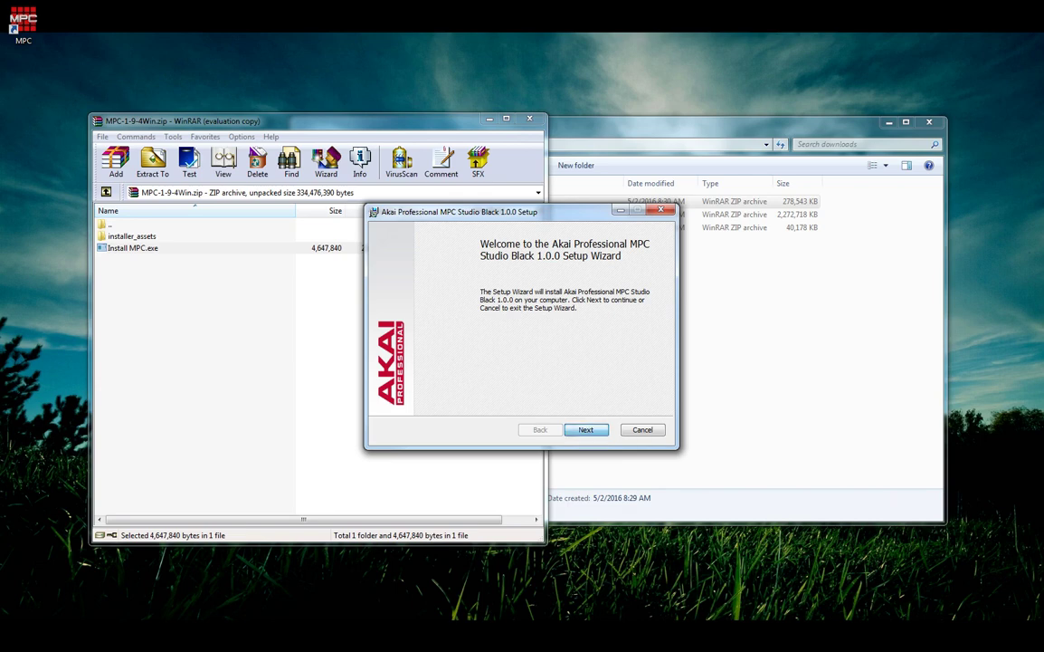
Accept the license and install Akai Professional MPC Studio Black 1.0.0 through to completion
key("Return")
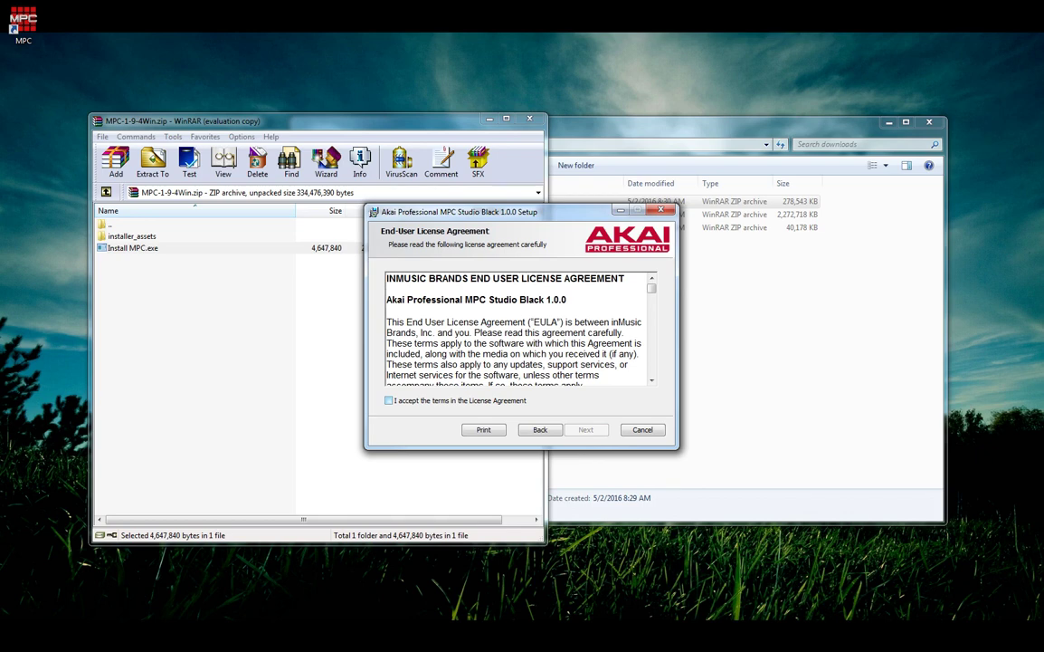
key("alt+a")
key("Return")
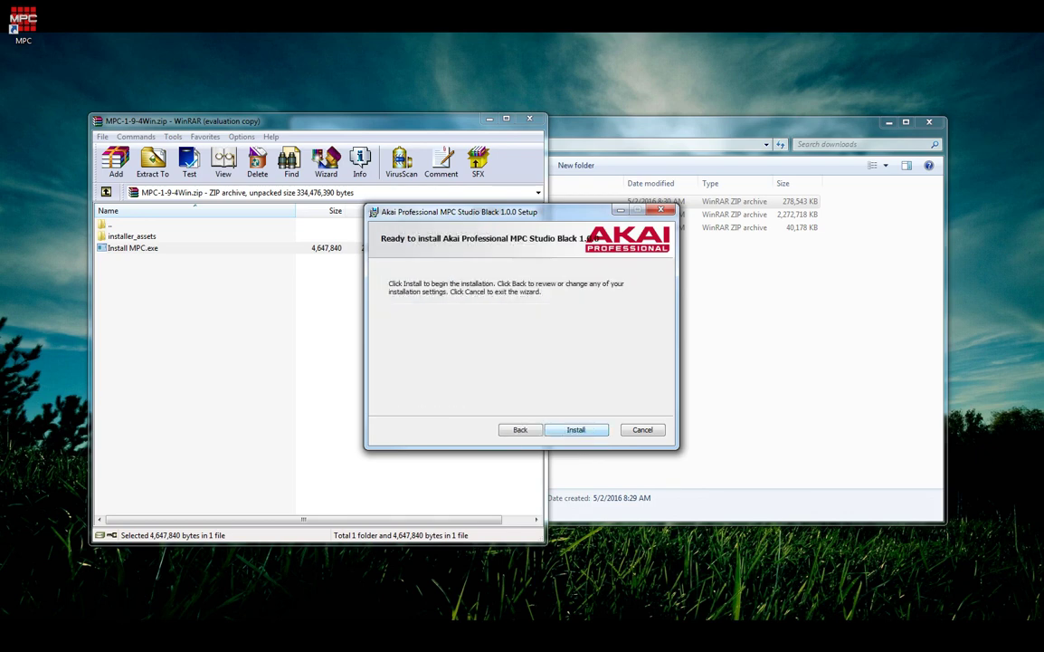
key("Return")
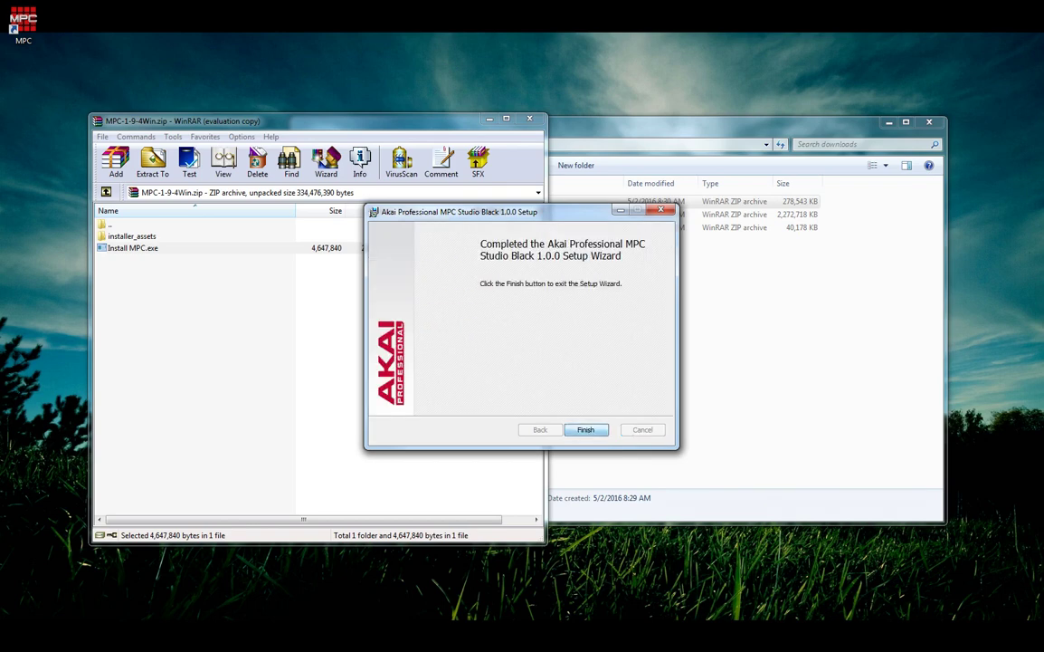
key("Return")
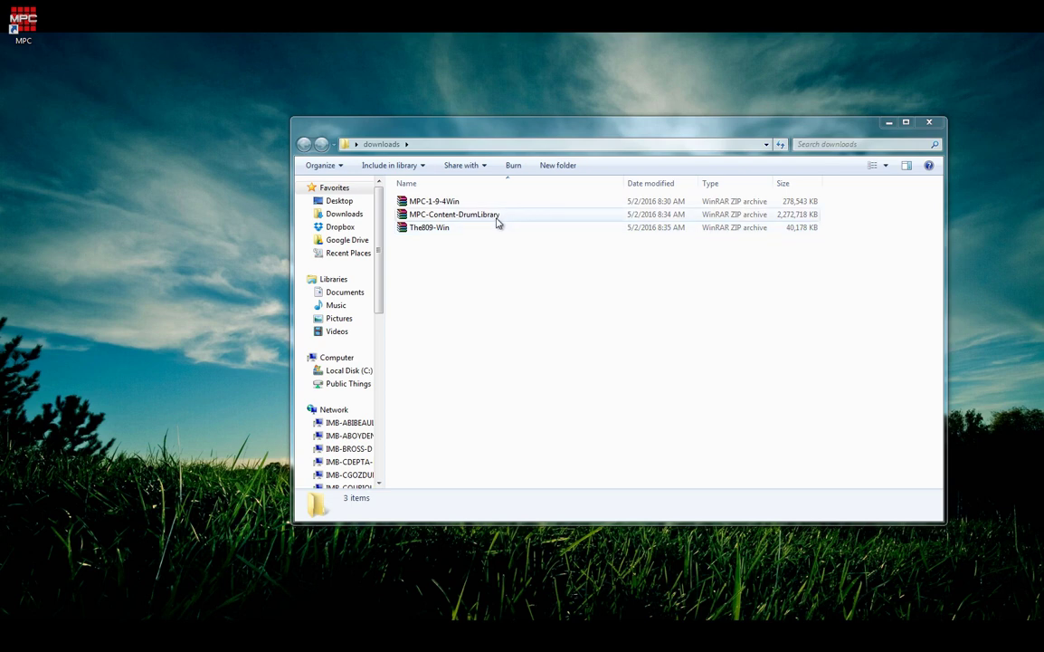
Move the MPC-Content-DrumLibrary archive to the desktop, then open and close it in WinRAR
left_click_drag(486, 220, 48, 283)
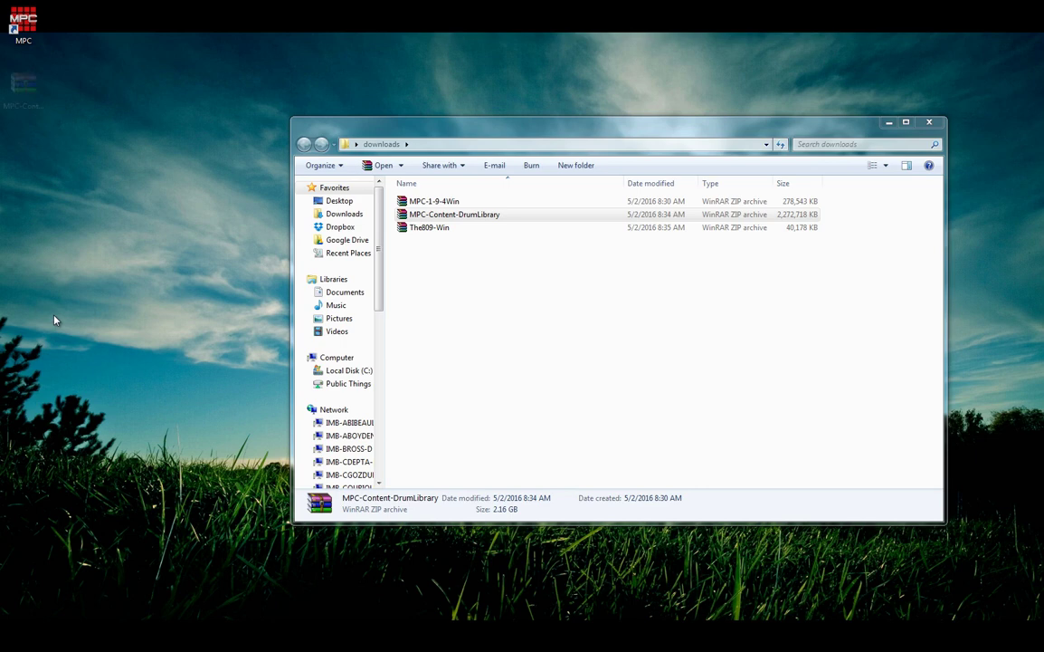
left_click(167, 299)
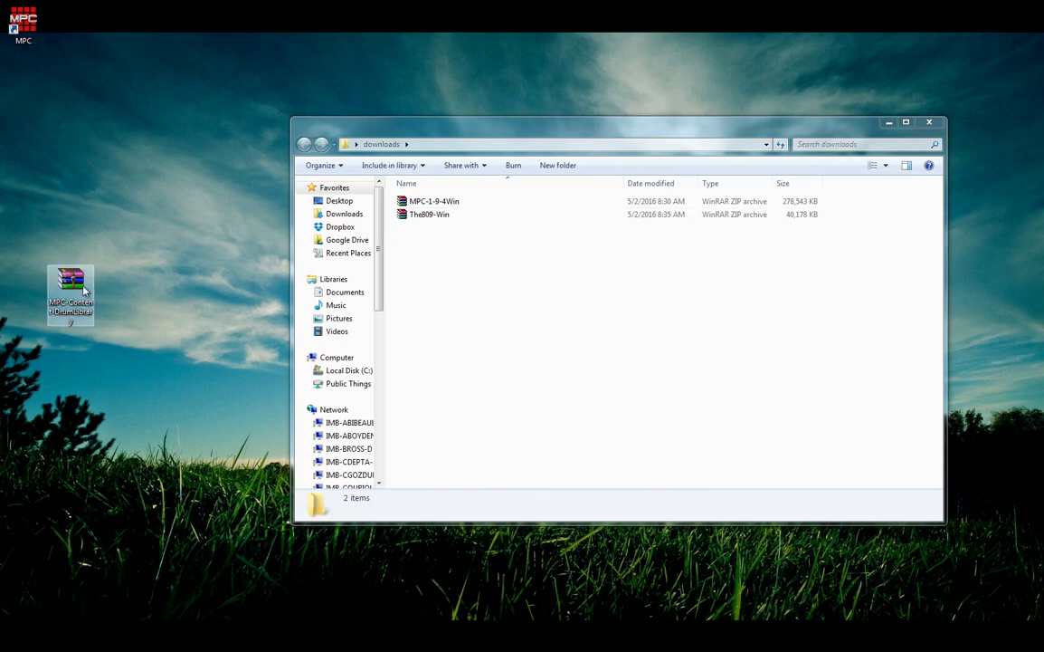
double_click(81, 286)
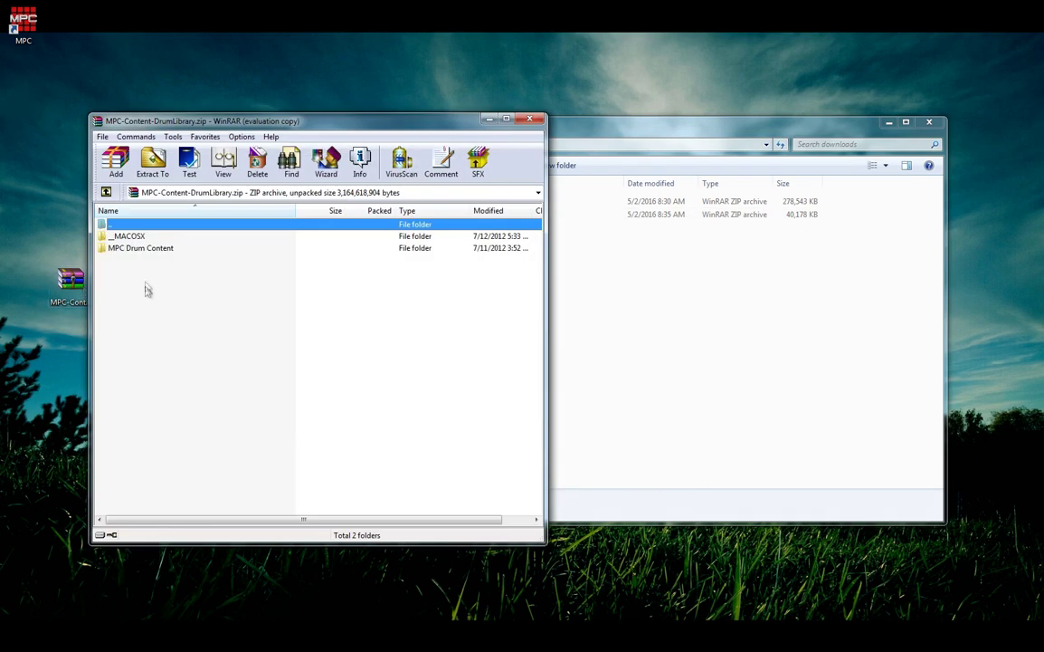
left_click_drag(144, 247, 145, 231)
left_click(529, 120)
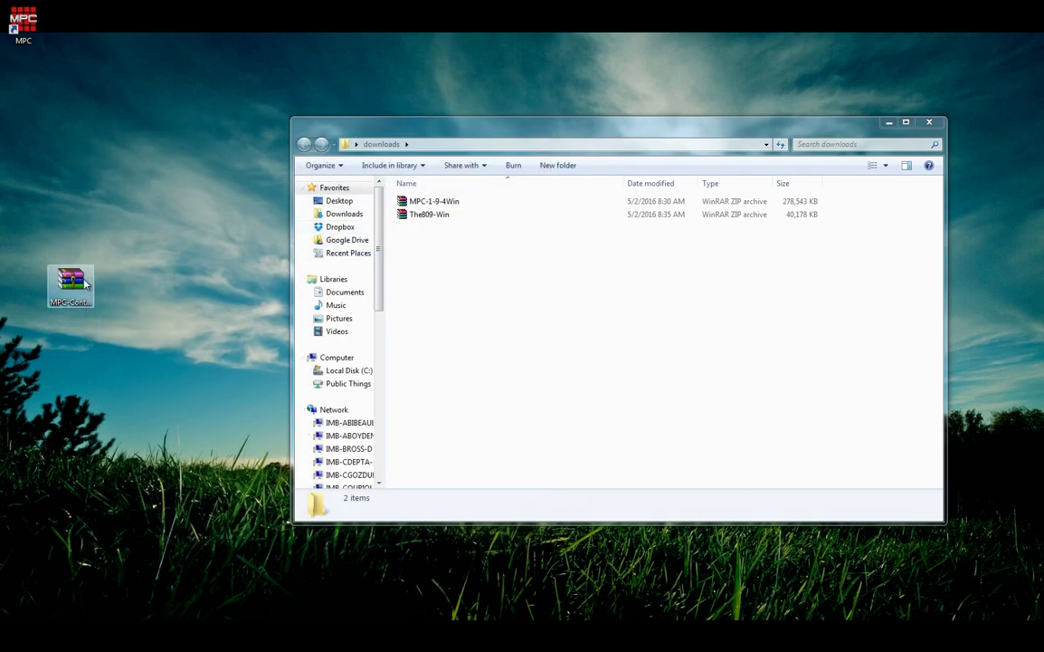
Extract the drum archive on the desktop as MPC Drum Content and return the zip to downloads
right_click(76, 282)
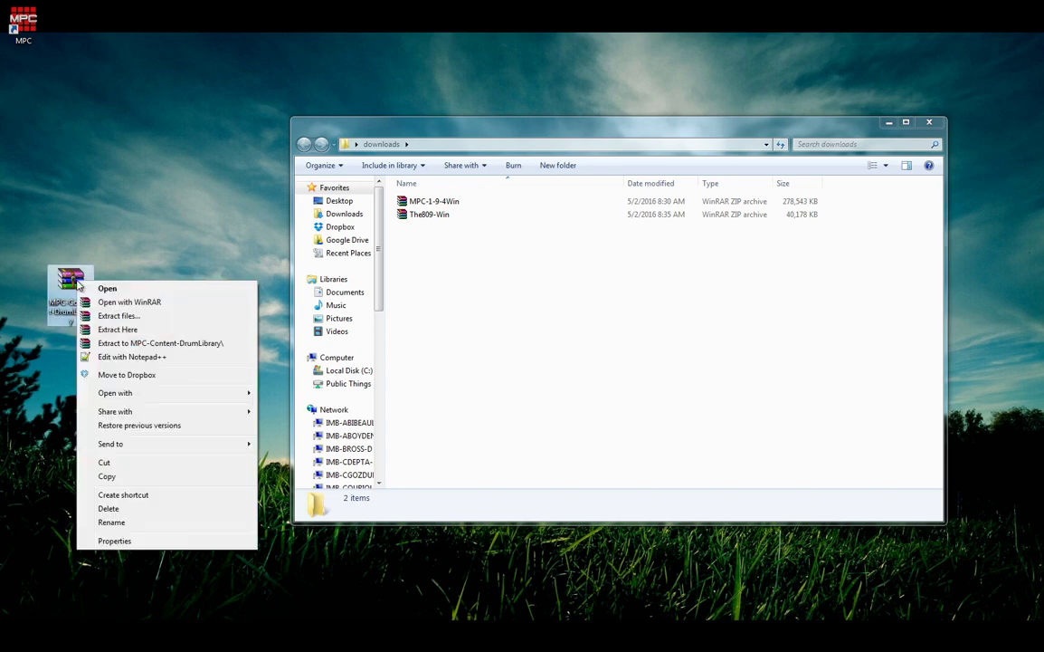
left_click(124, 330)
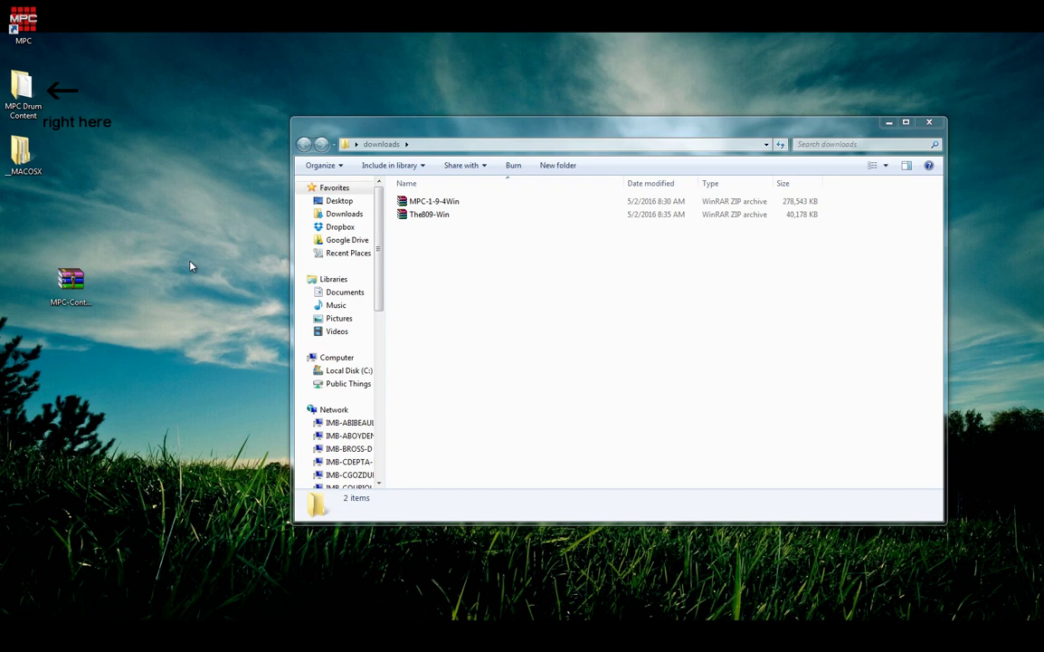
left_click_drag(71, 280, 459, 296)
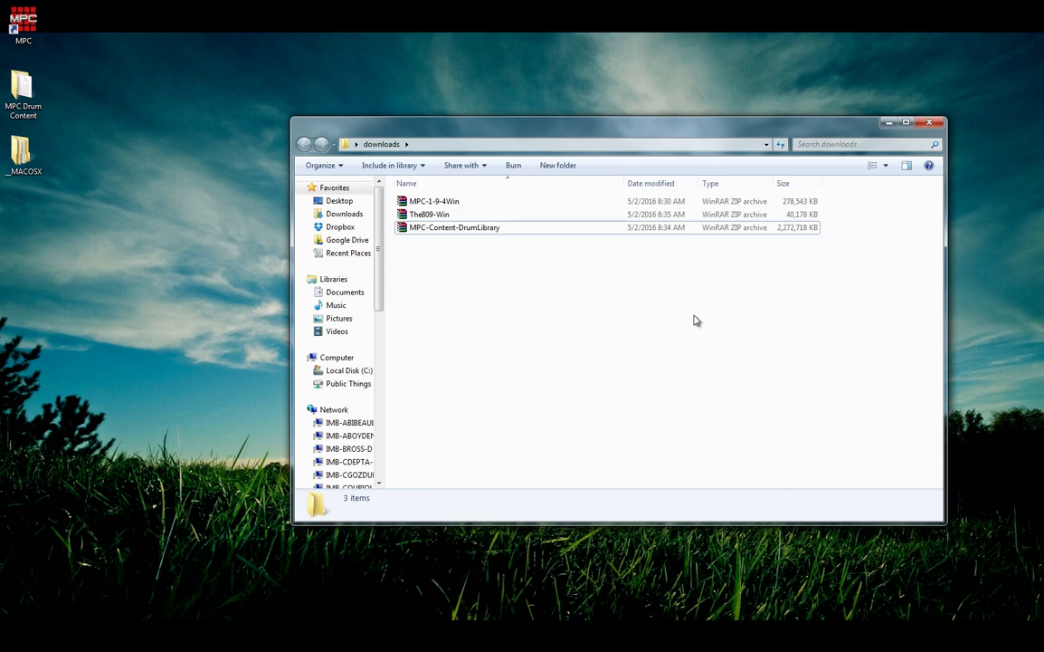
left_click(434, 216)
Run The809.exe from The809-Win in WinRAR, allowing the unverified-publisher warning
double_click(438, 218)
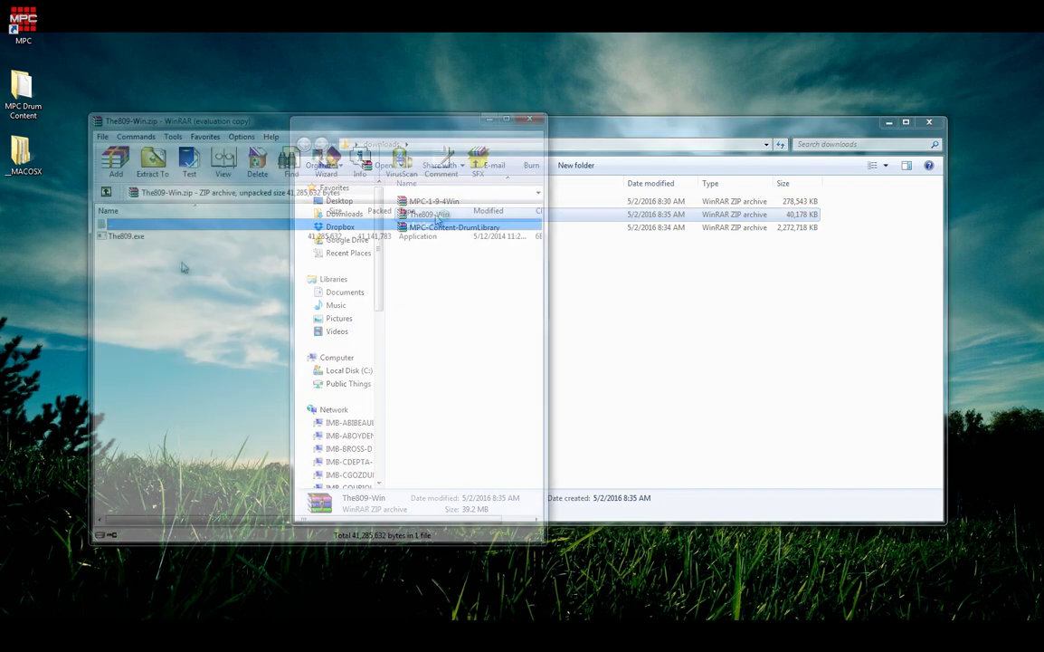
double_click(137, 237)
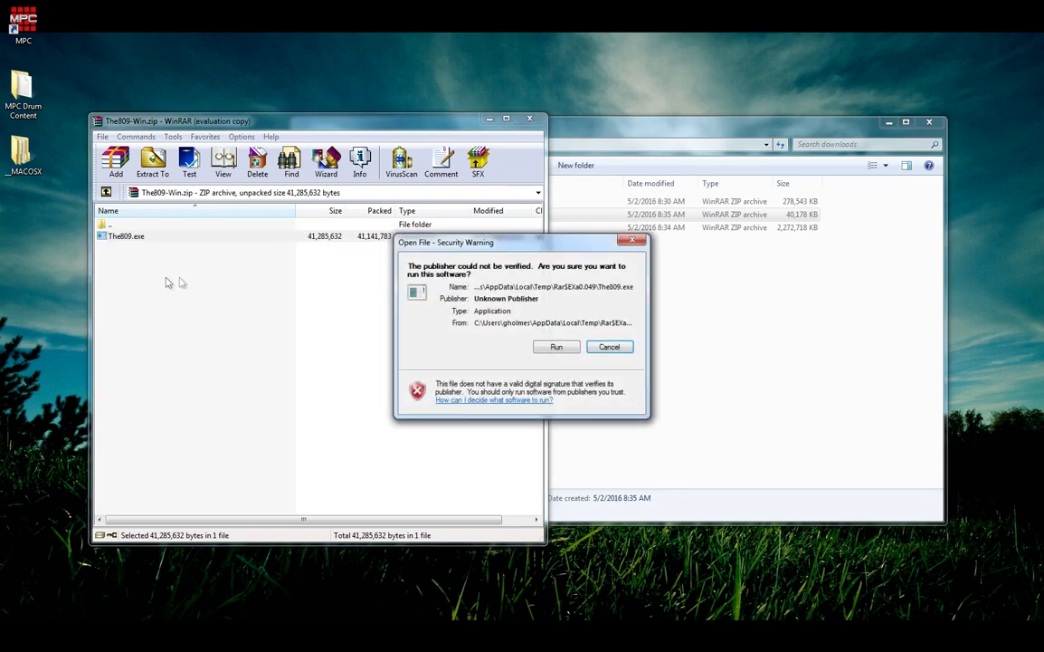
left_click(554, 348)
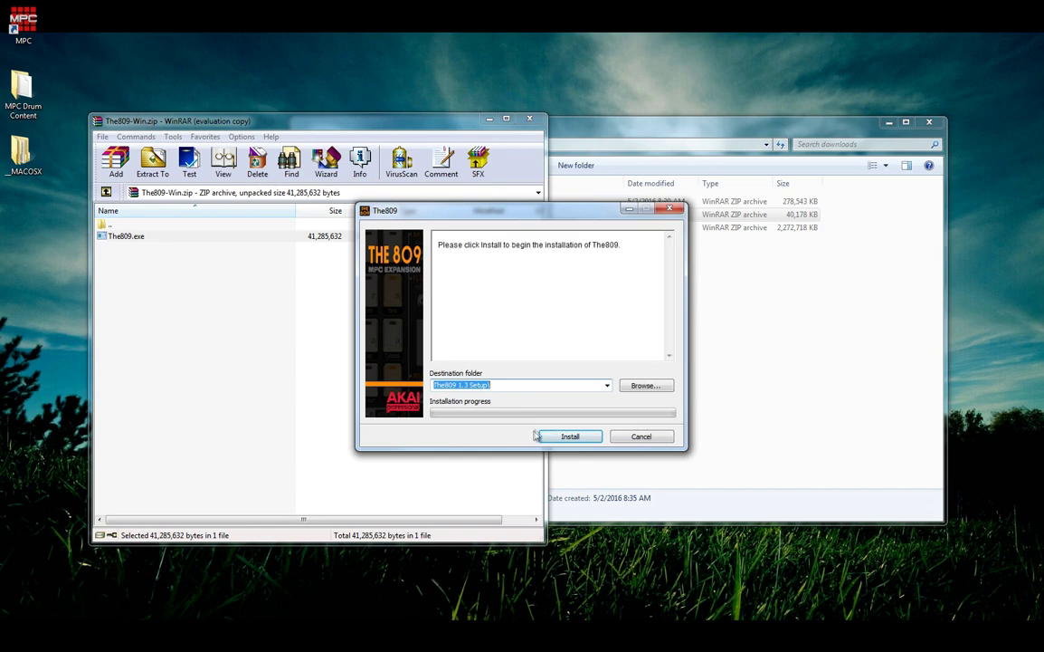
Install Akai The 809 1.3, accepting its license agreement
left_click(562, 437)
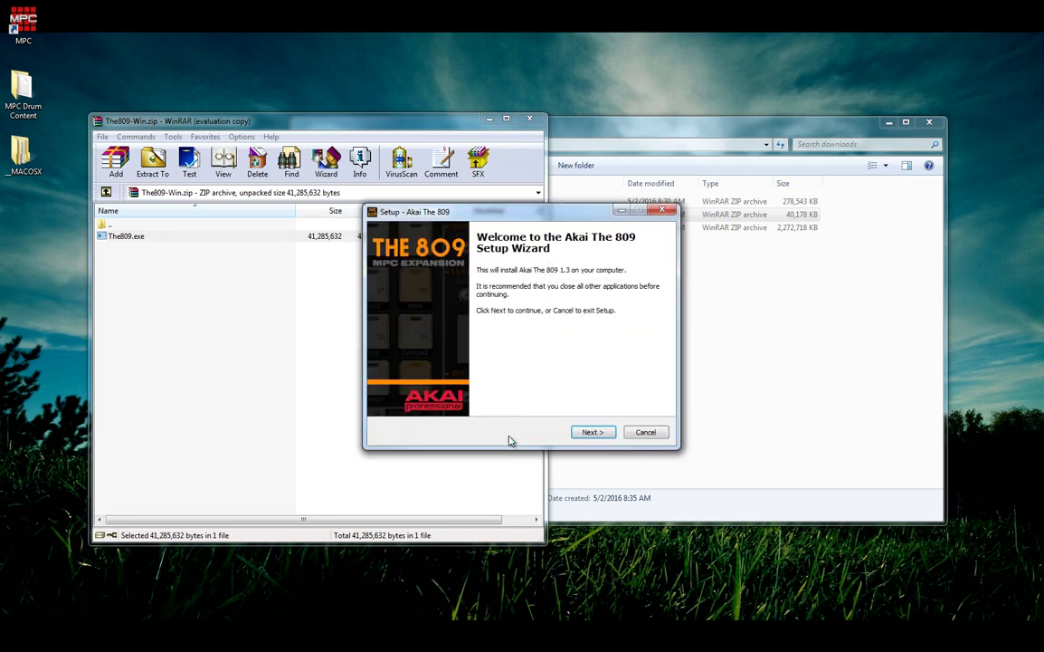
left_click(592, 432)
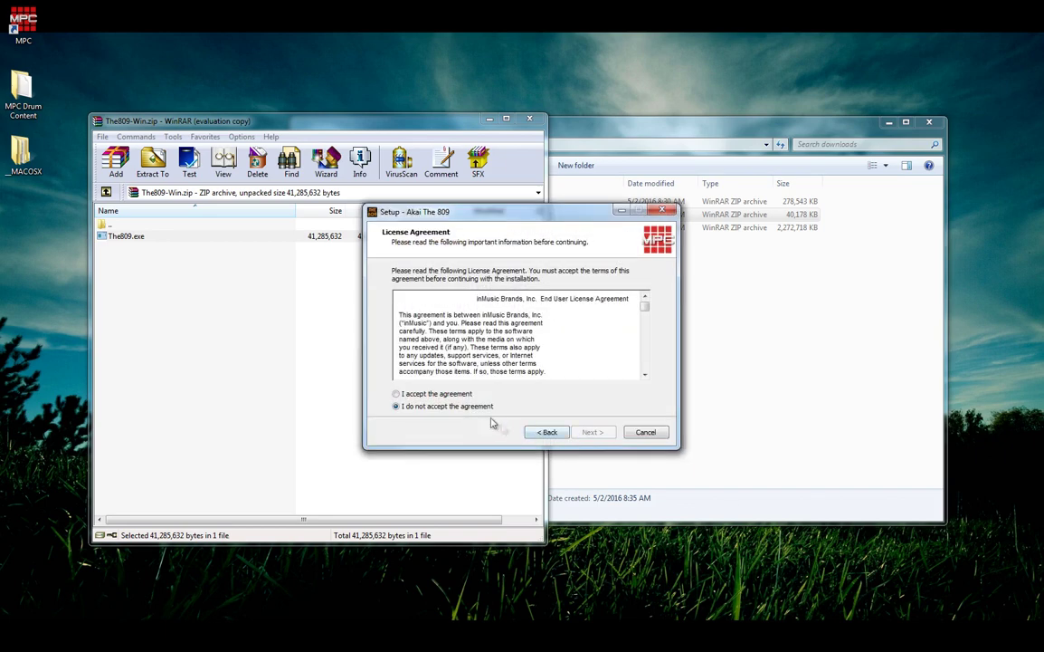
left_click(425, 394)
left_click(593, 433)
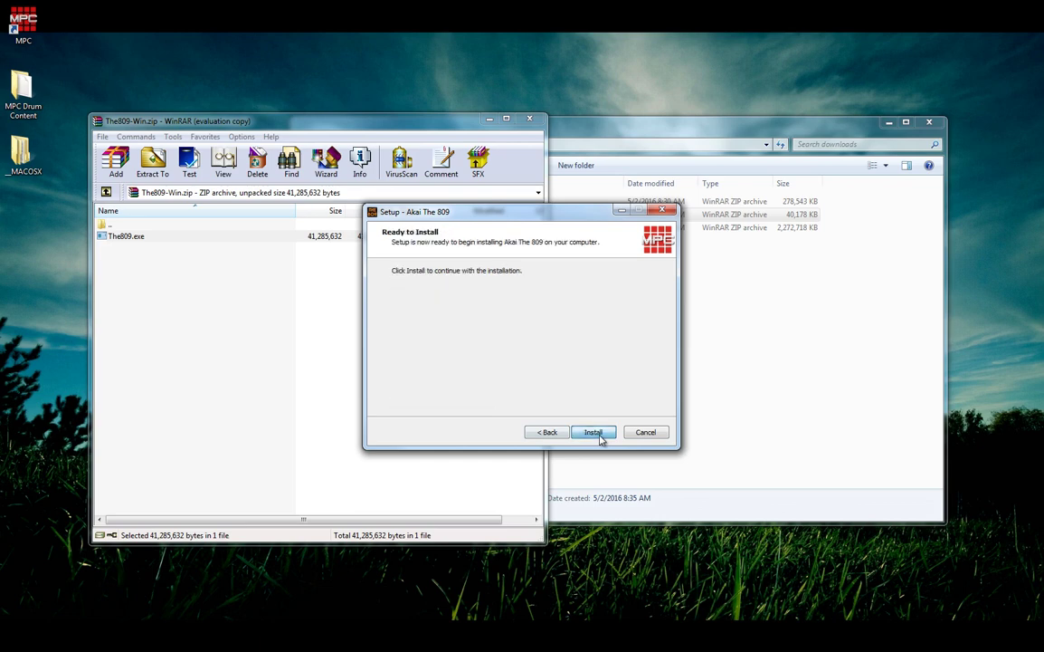
left_click(593, 433)
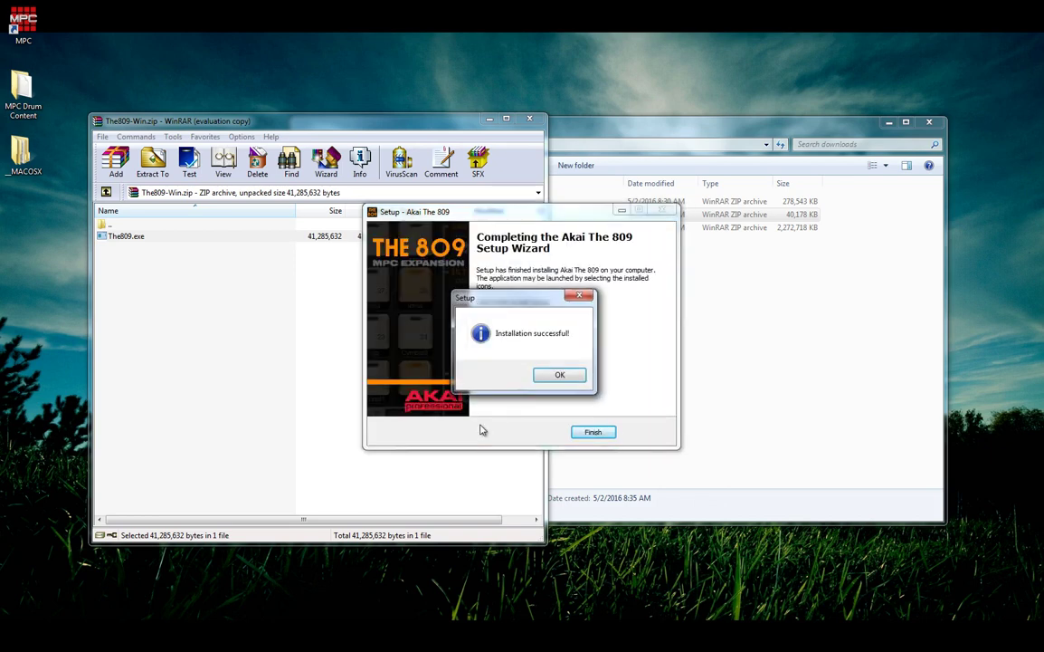
Dismiss the success message, finish The 809 setup and minimize WinRAR
left_click(559, 374)
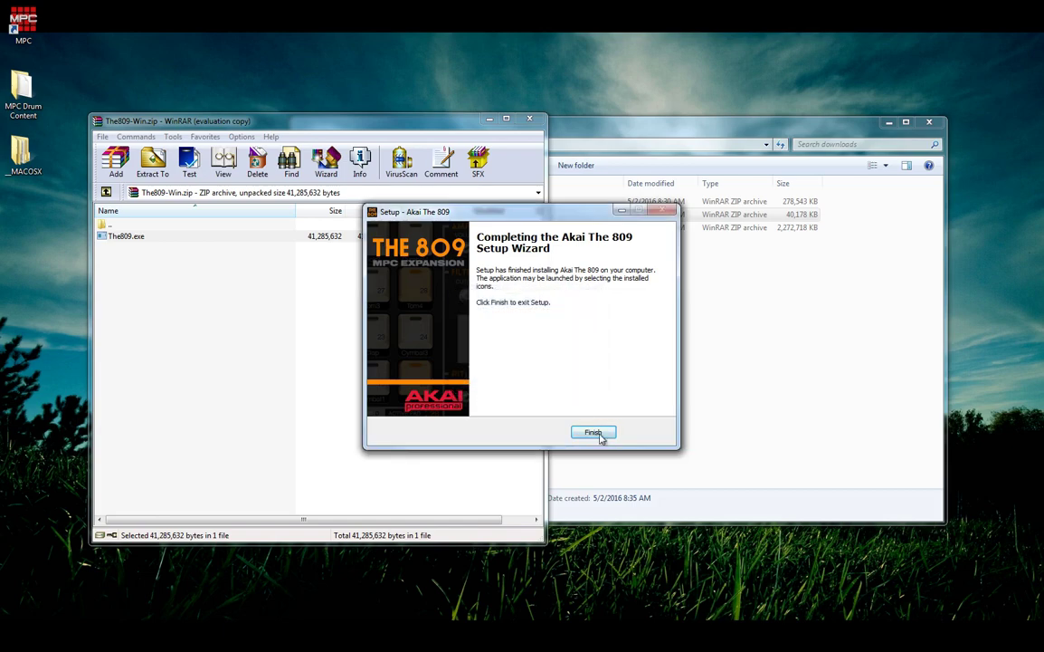
left_click(593, 430)
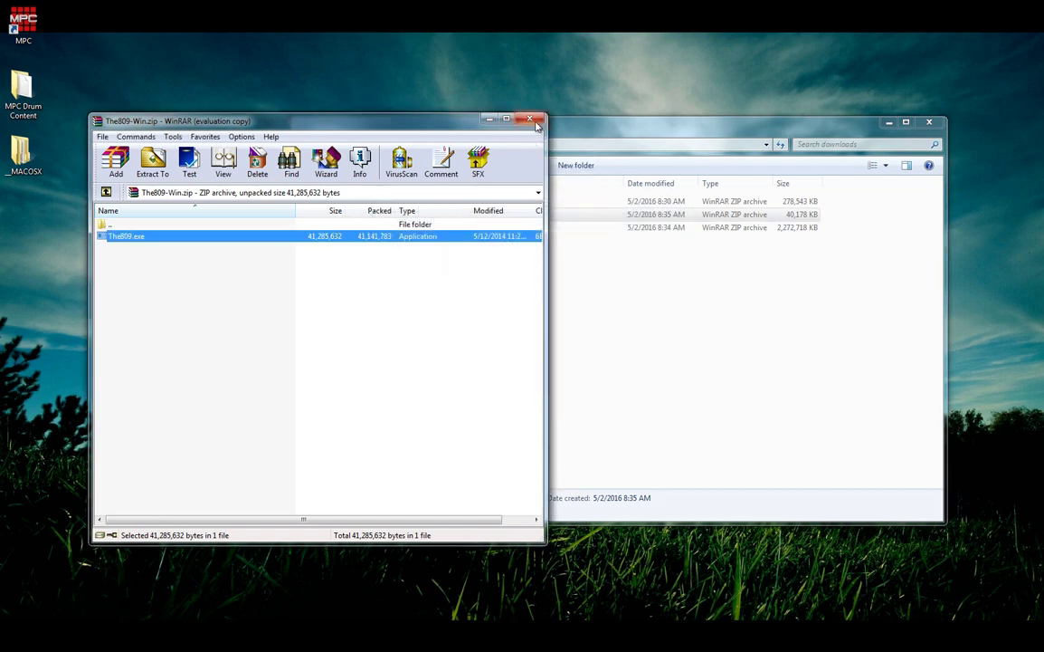
left_click(489, 118)
Close the downloads folder and launch MPC from its desktop shortcut
left_click(930, 121)
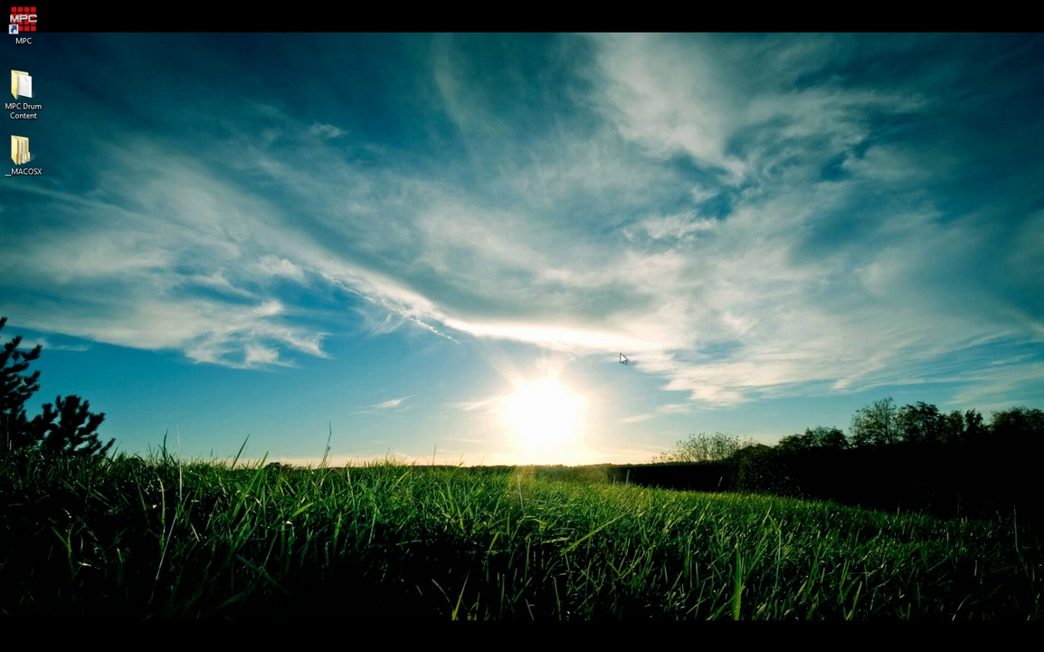
double_click(23, 25)
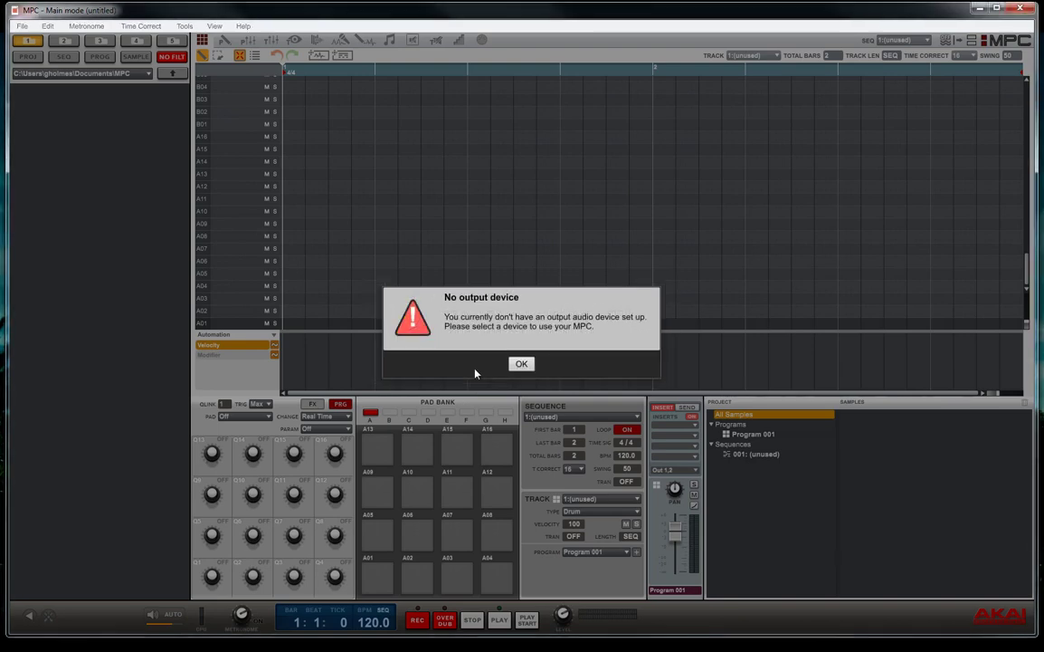
Get past the welcome prompt and enter the owner's full name and e-mail address
key("Return")
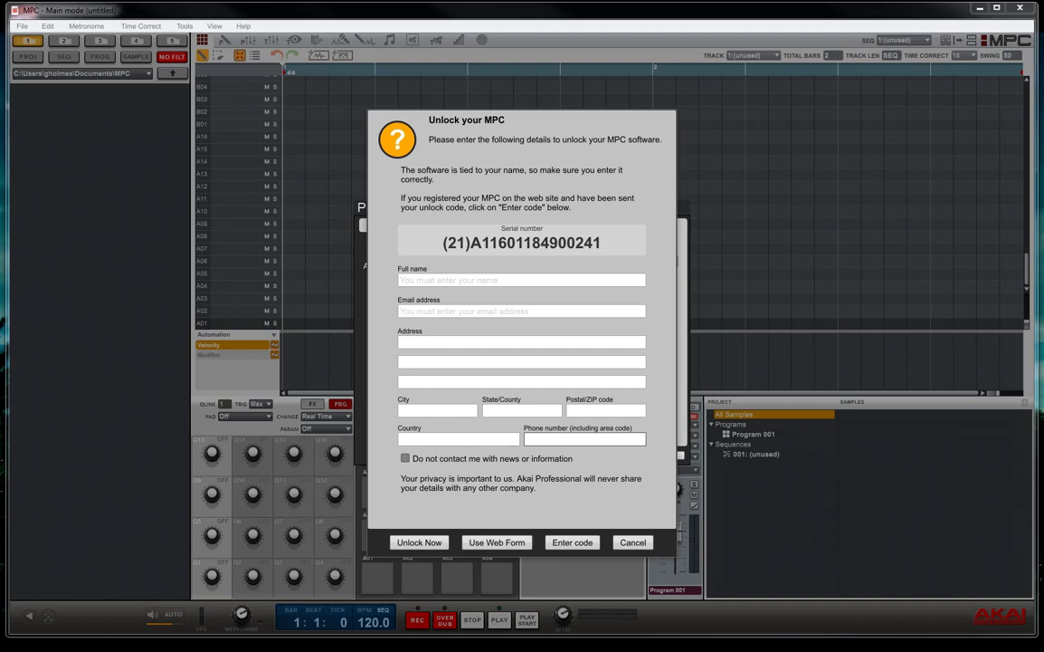
left_click(633, 279)
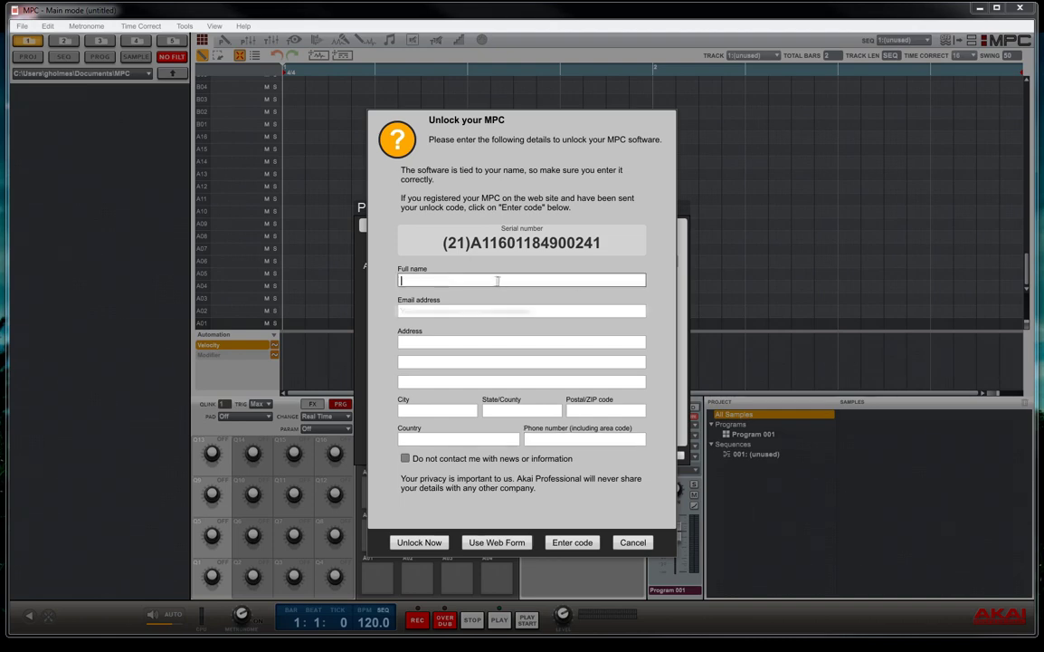
key("Tab")
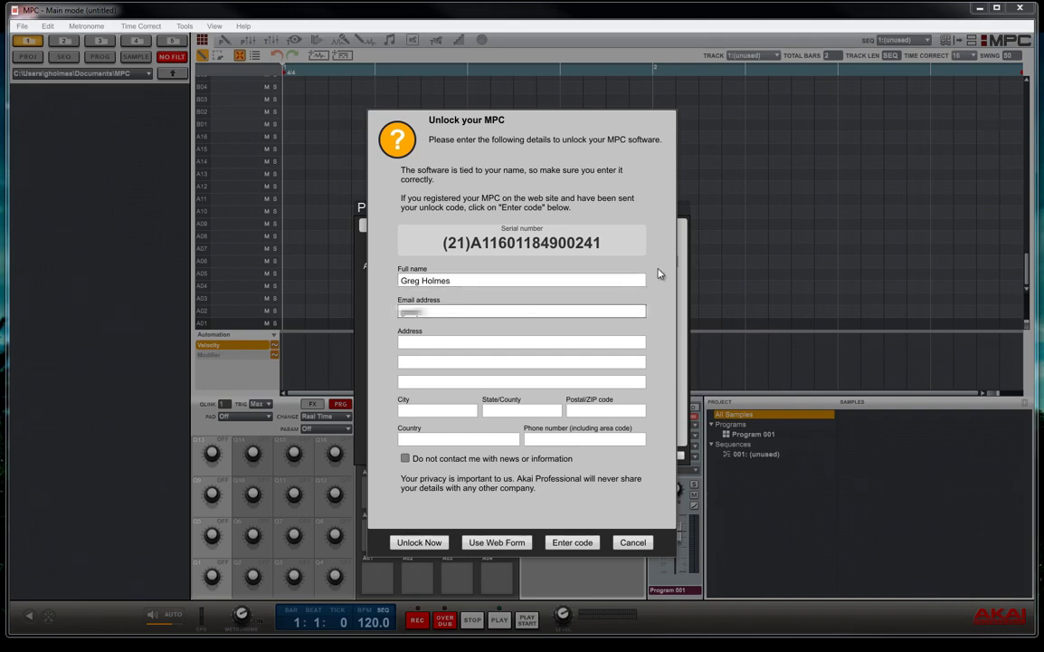
key("Tab")
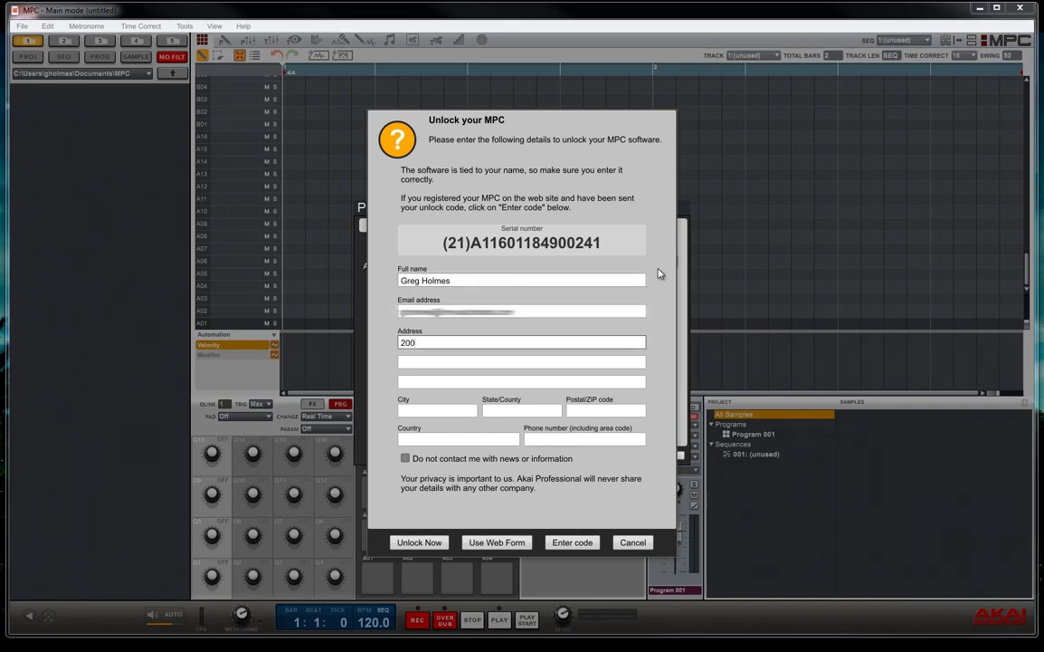
Fill in street address, city, state, ZIP, country and phone number, then unlock MPC
key("Tab")
key("Tab")
key("Tab")
type("Cumberland")
key("Tab")
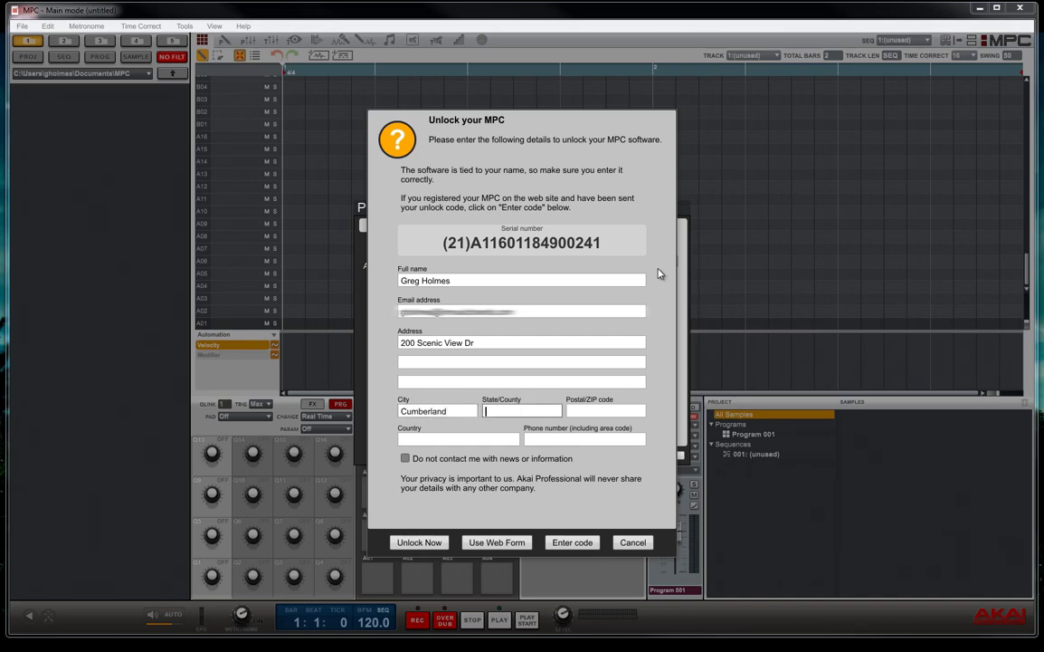
type("RI")
key("Tab")
type("02864")
key("Tab")
type("US")
key("Tab")
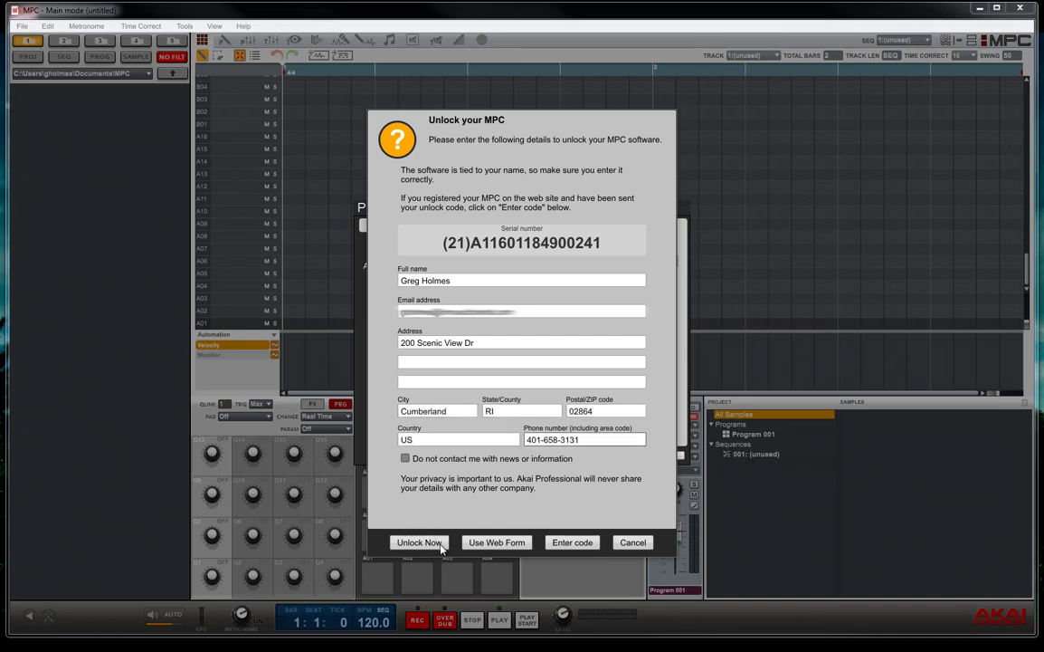
left_click(442, 543)
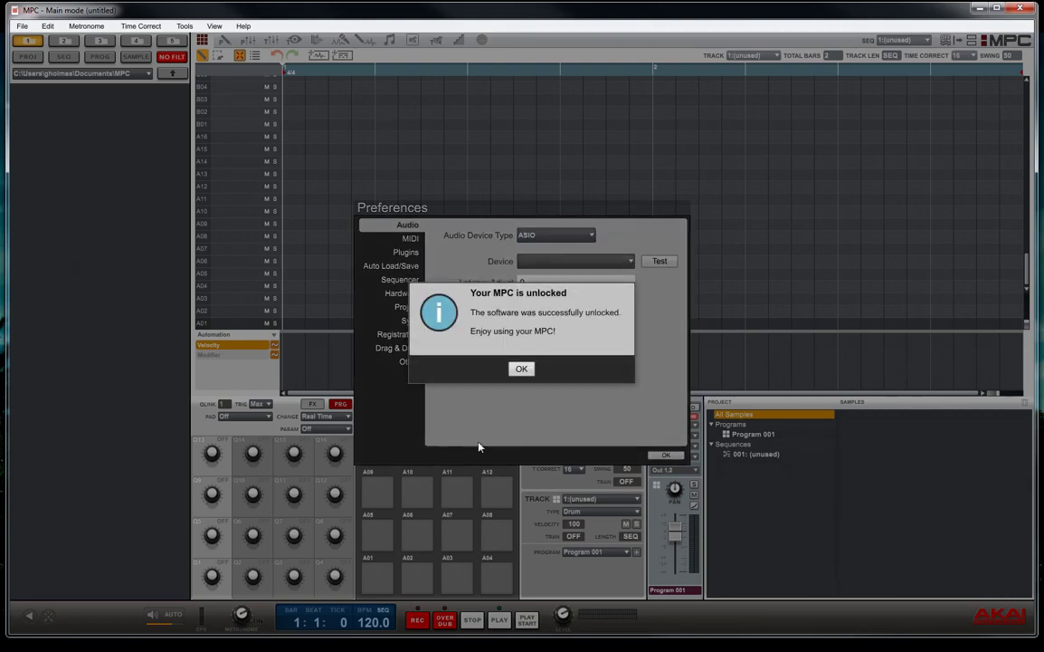
Dismiss the unlock message and choose M-Audio M-Track Plus ASIO (64) as the ASIO device
left_click(521, 369)
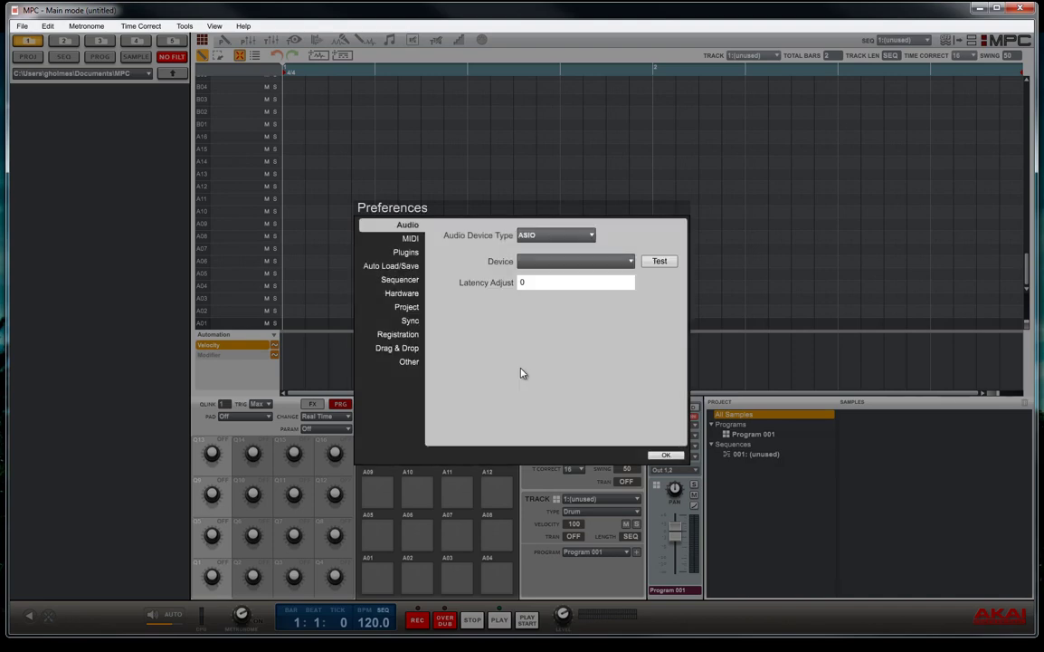
left_click(590, 237)
left_click(630, 262)
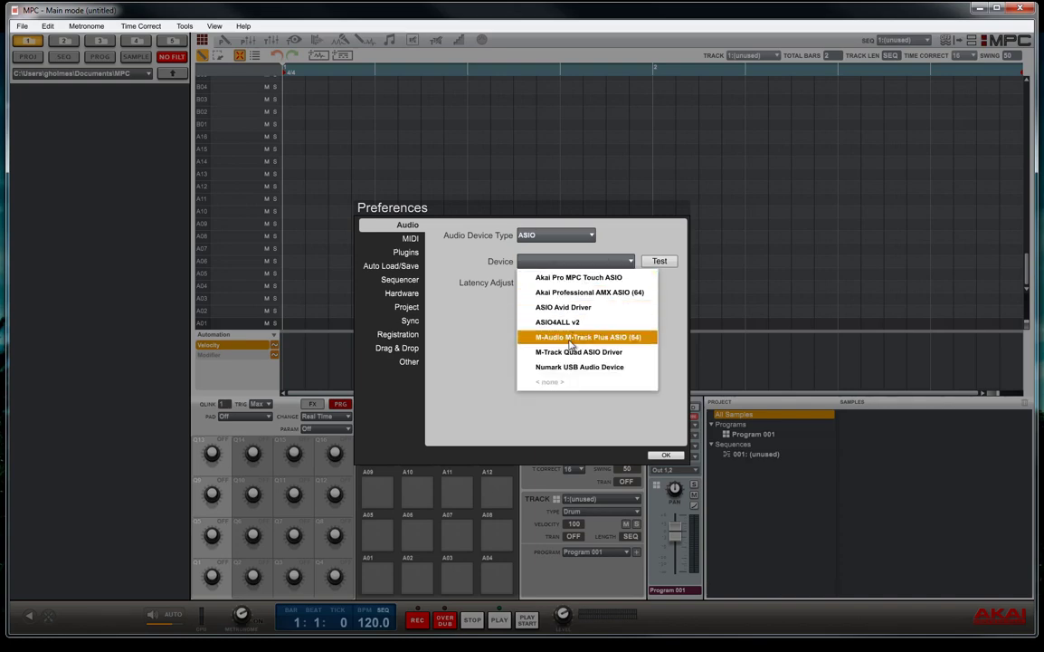
left_click(570, 343)
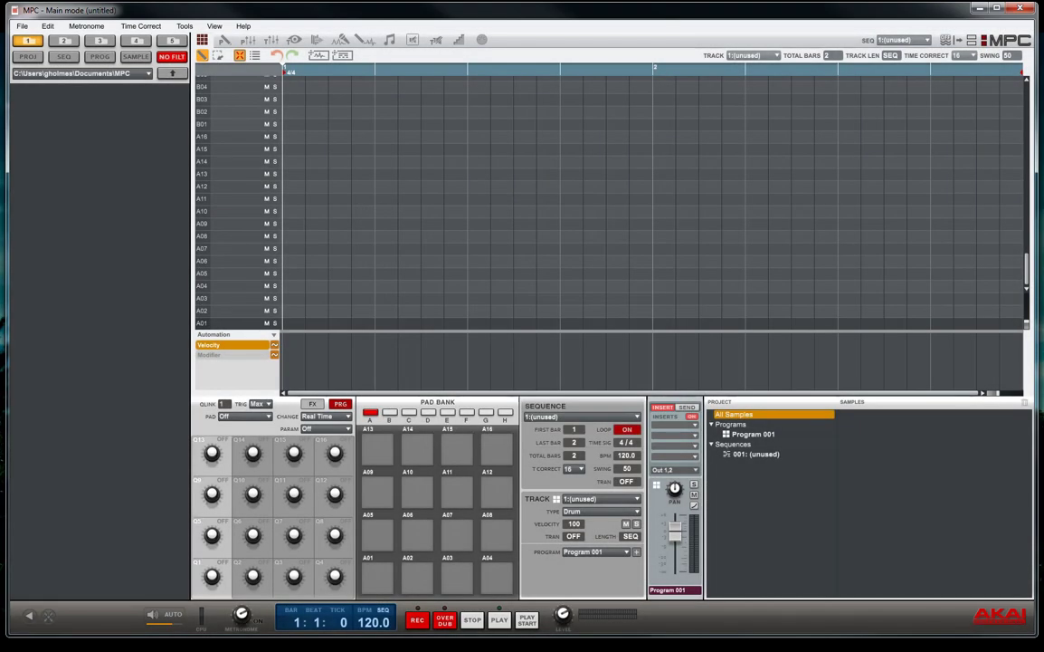
left_click(148, 73)
Browse from Desktop into MPC Drum Content > MPC Drum Content > Drum Kits
left_click(47, 106)
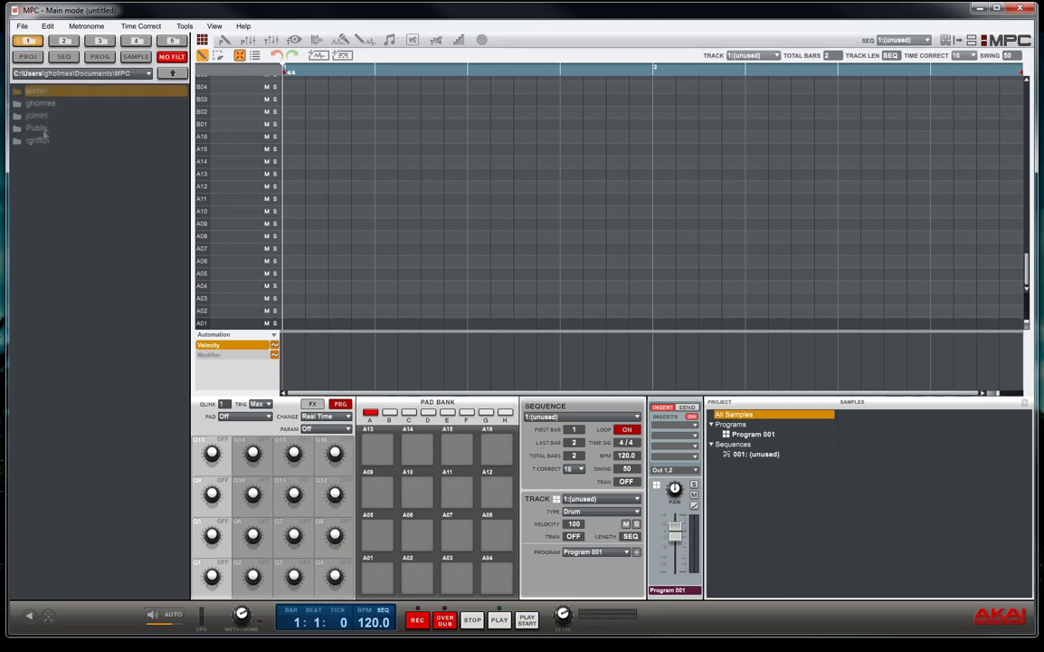
left_click(149, 74)
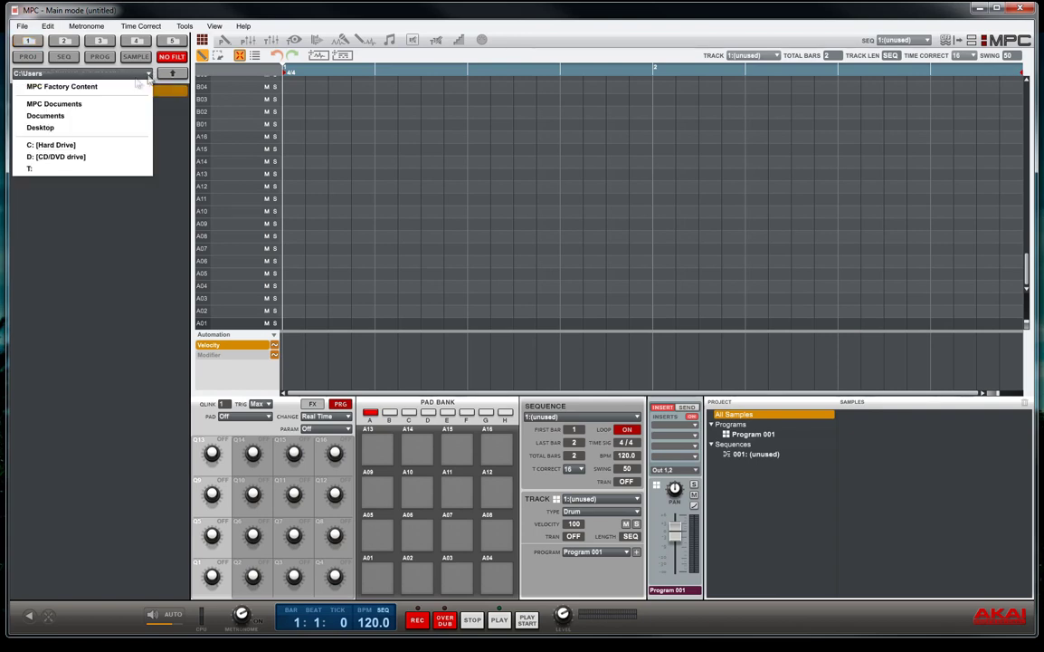
left_click(56, 130)
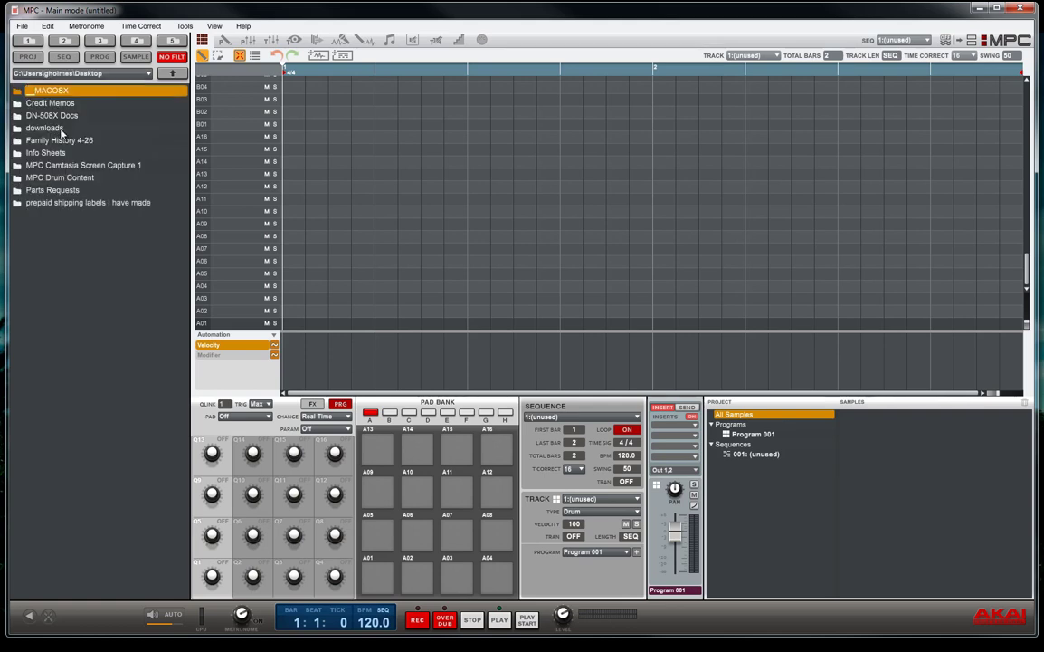
left_click(64, 178)
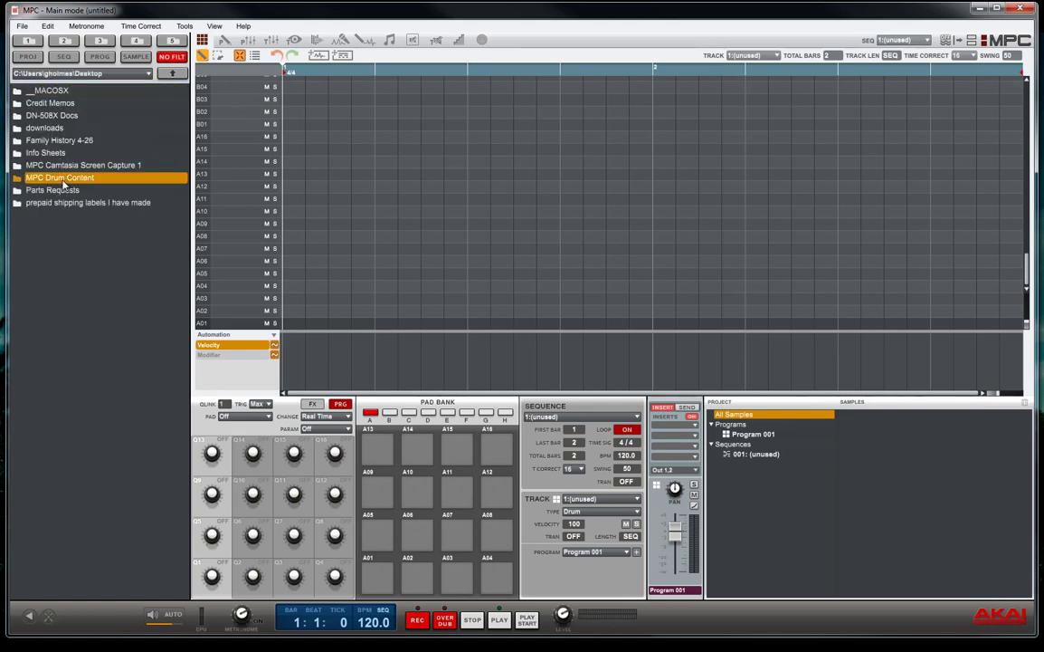
double_click(62, 180)
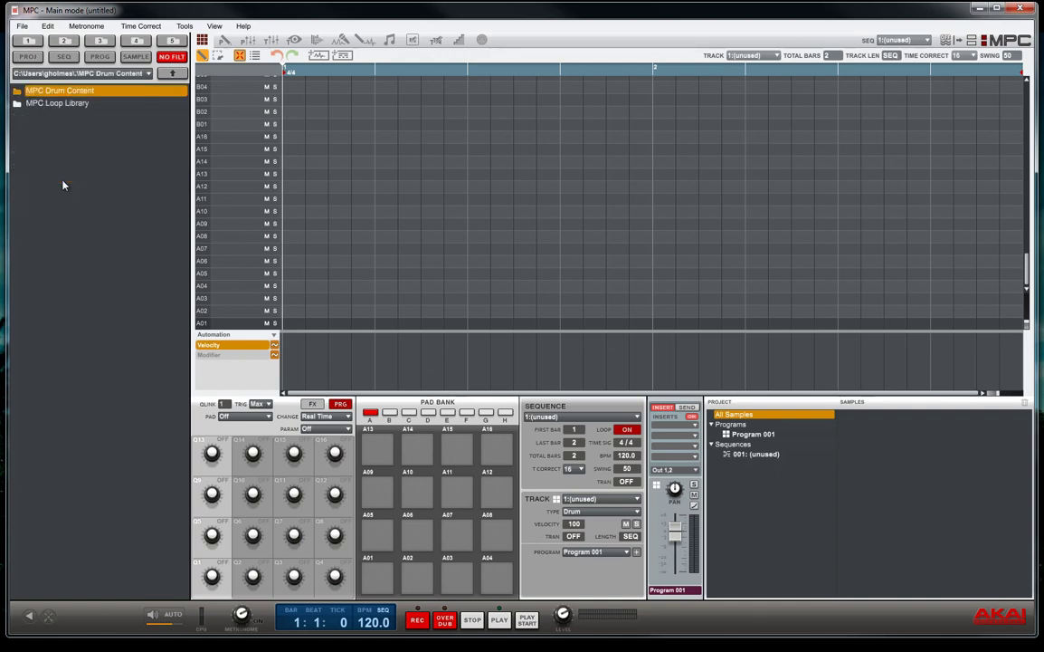
double_click(75, 93)
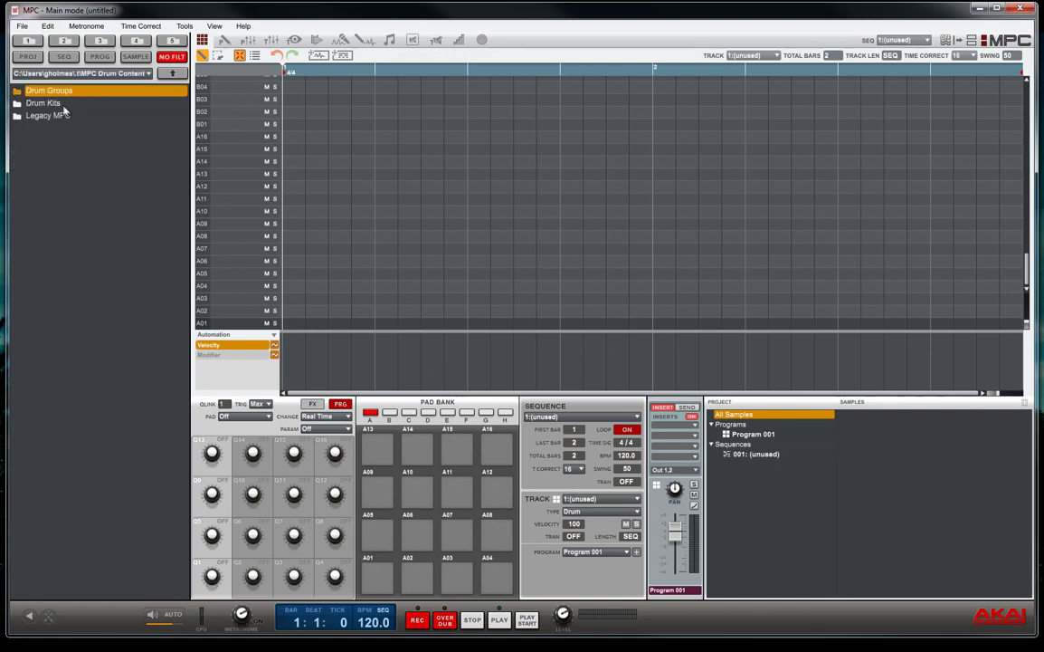
double_click(62, 105)
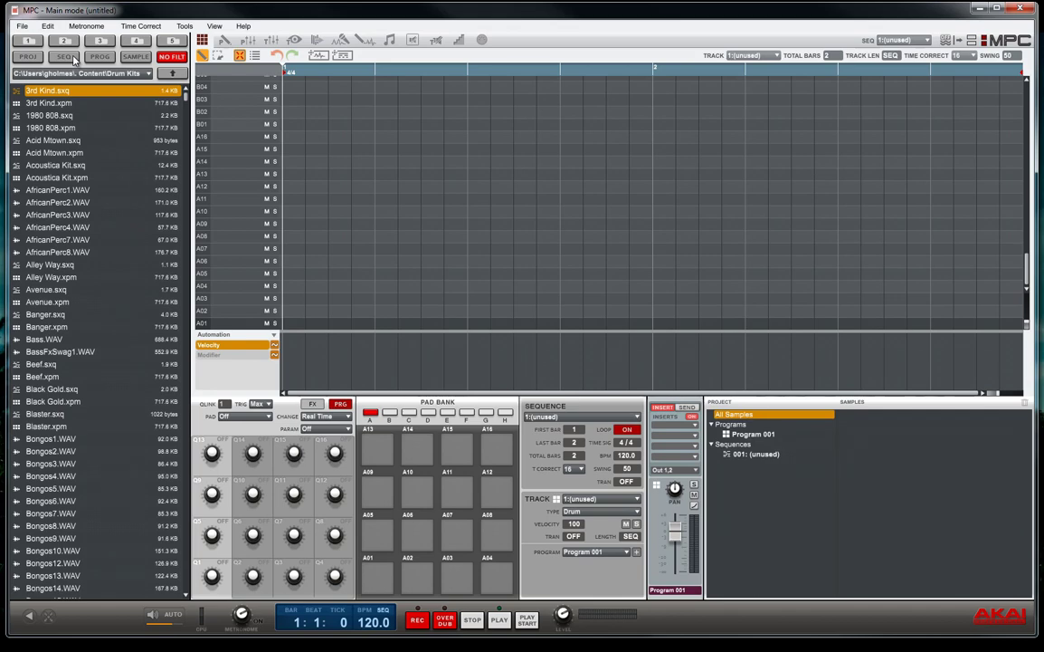
Try the SEQ, PROG and SAMPLE filters and drag AfricanPerc8.WAV onto pad A01
left_click(66, 57)
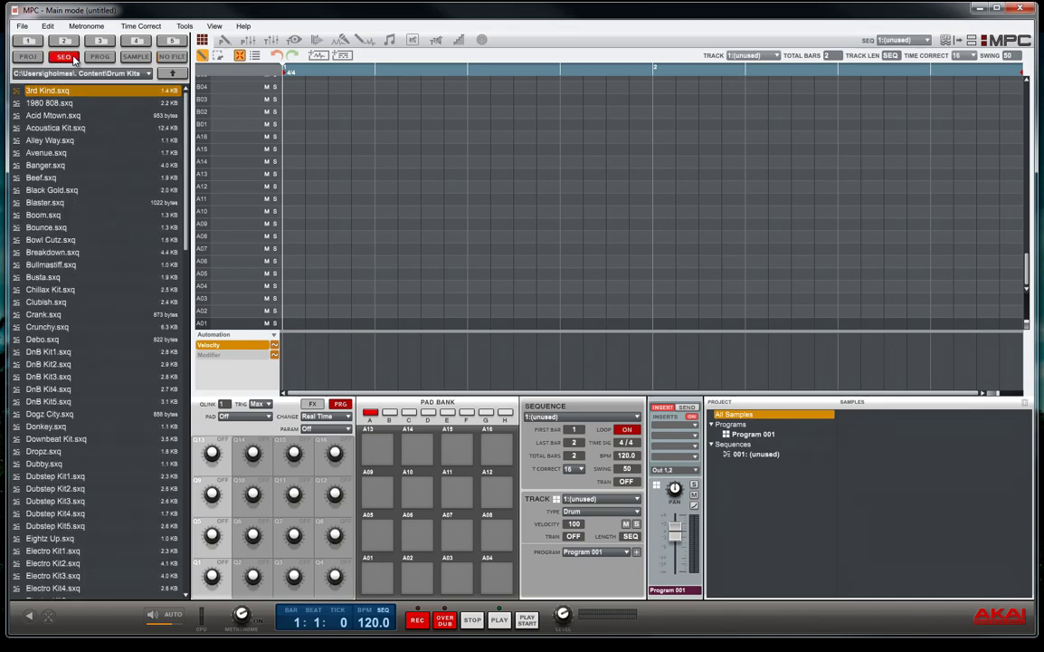
left_click(98, 57)
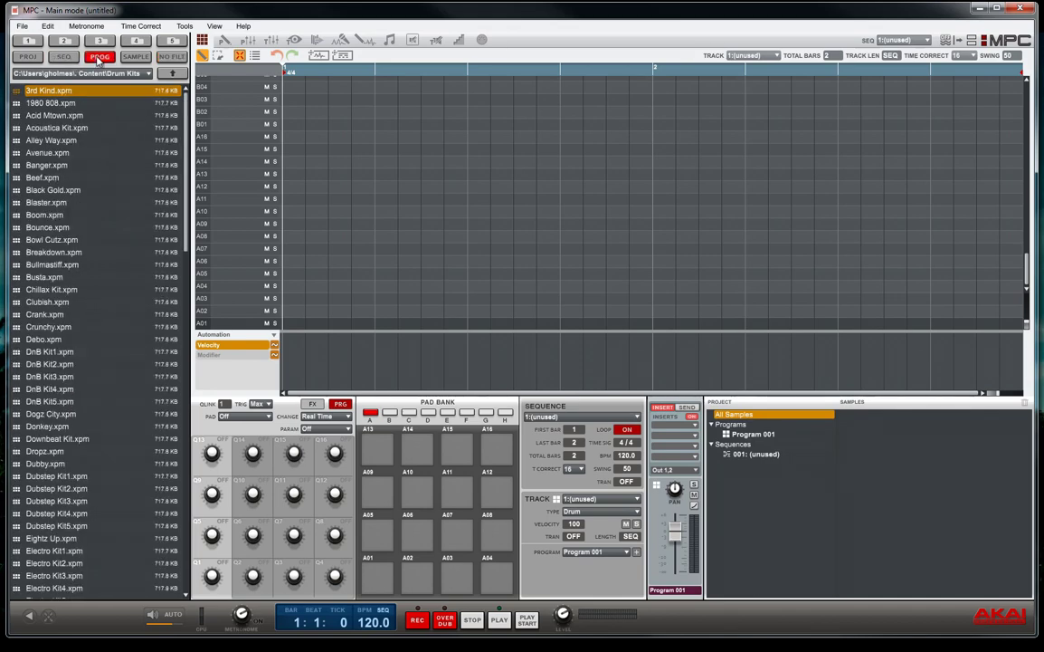
left_click(135, 57)
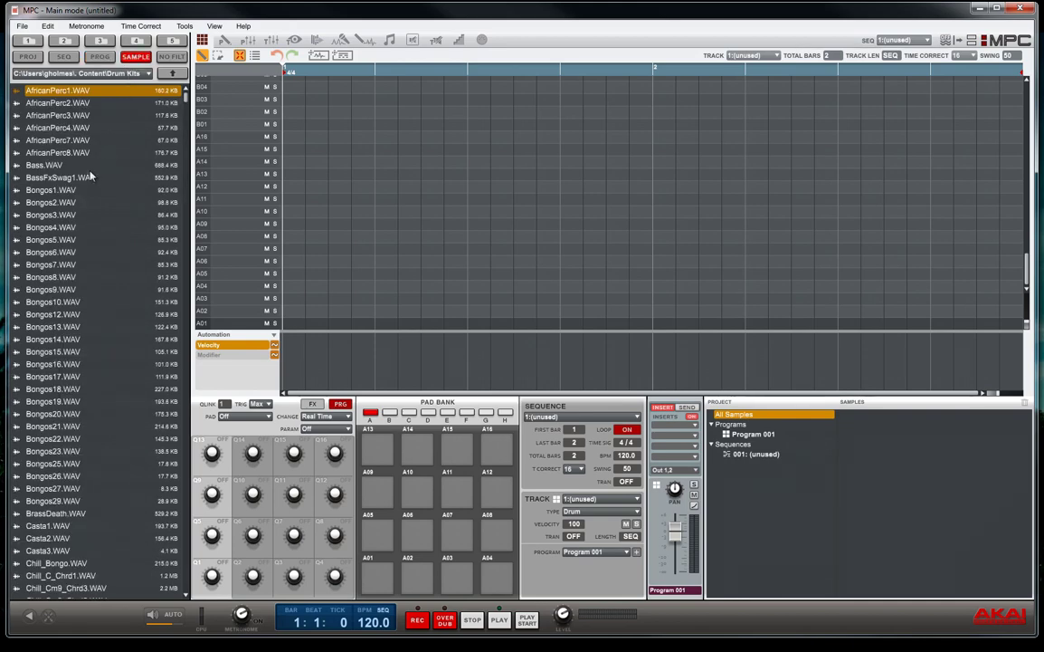
left_click_drag(68, 157, 373, 581)
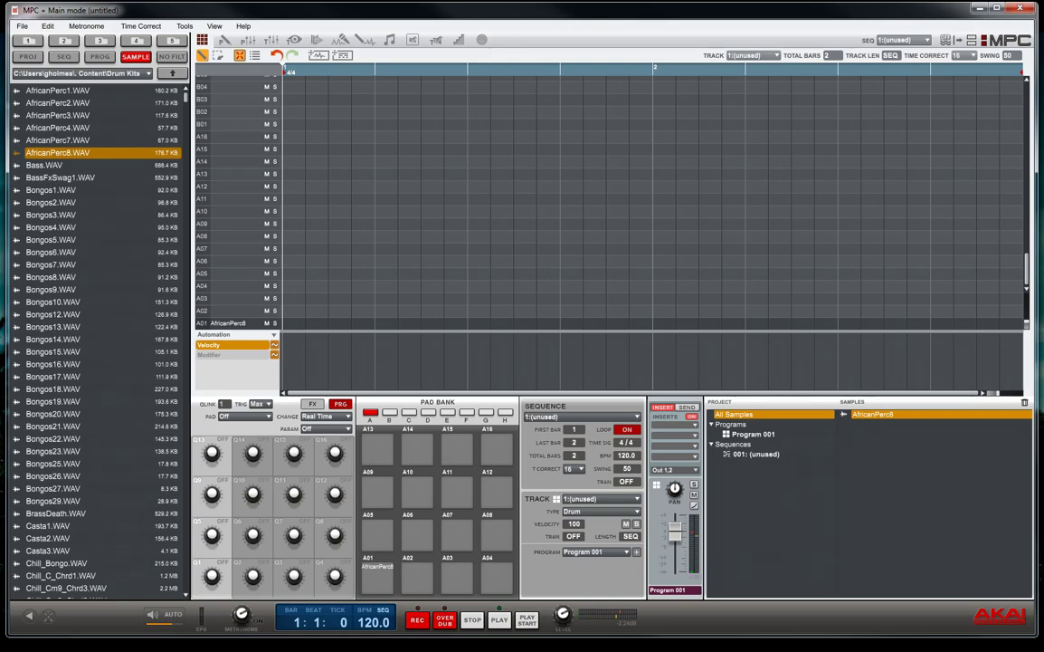
Filter to programs and load the 1980 808 program onto the pads
left_click(98, 57)
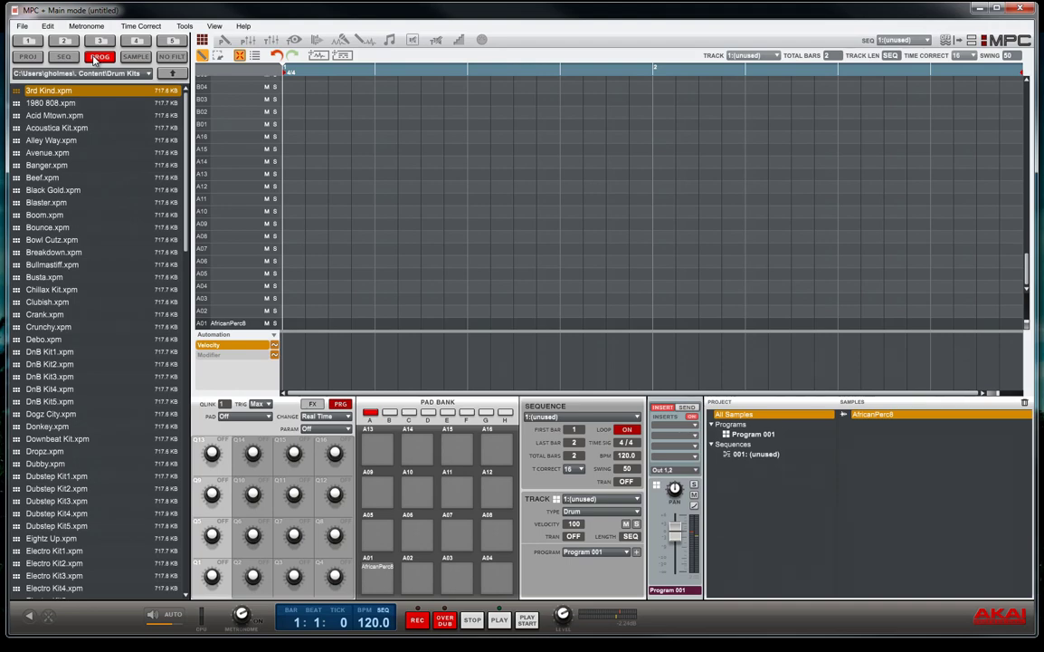
left_click(72, 105)
double_click(72, 105)
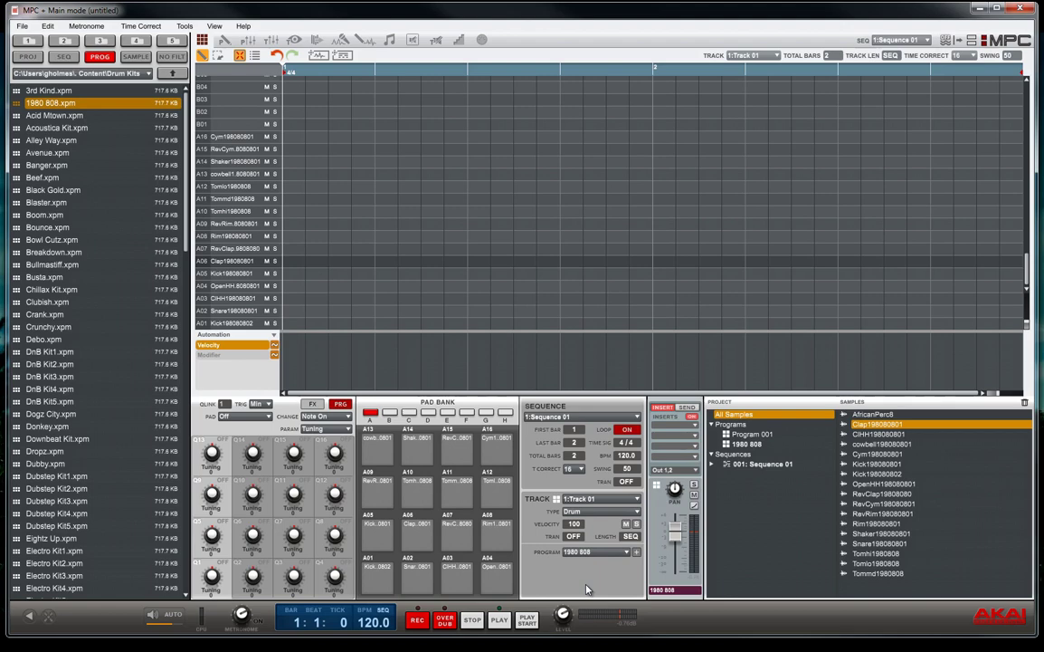
Open the Track Type list for Track 01
left_click(636, 511)
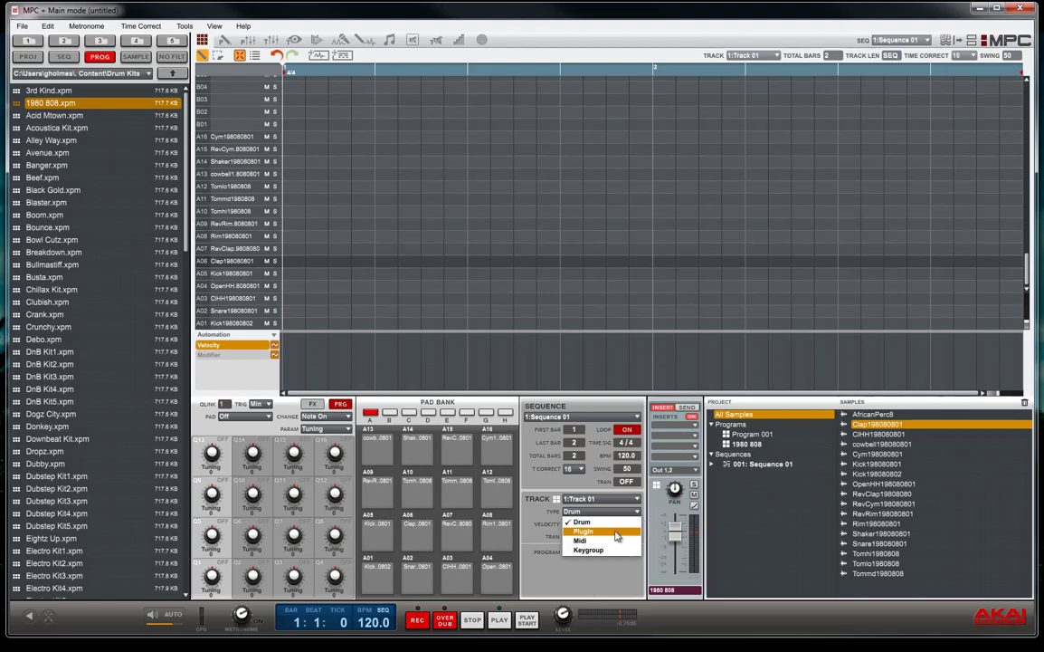
Set Track 01 to Plugin and load The 809 from MPC Expansions
left_click(616, 532)
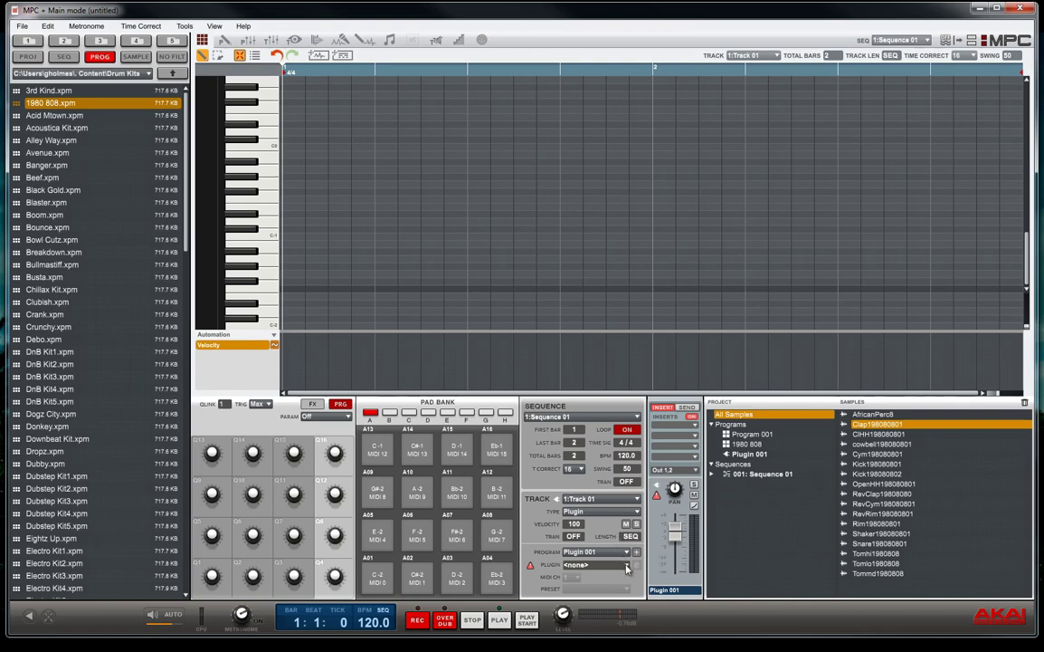
left_click(626, 565)
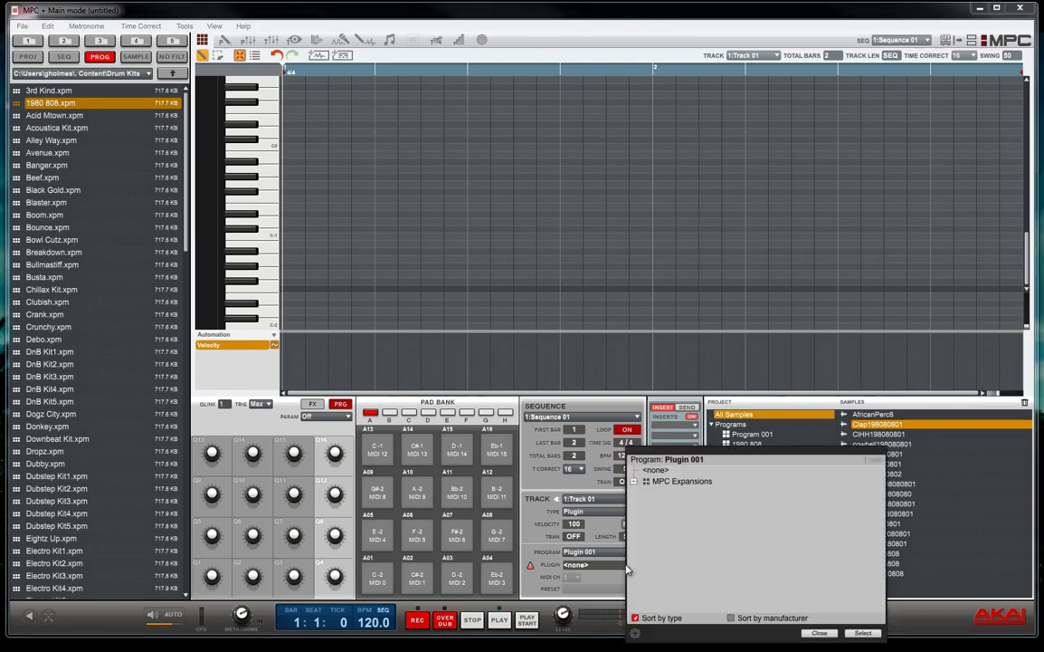
left_click(634, 482)
left_click(659, 504)
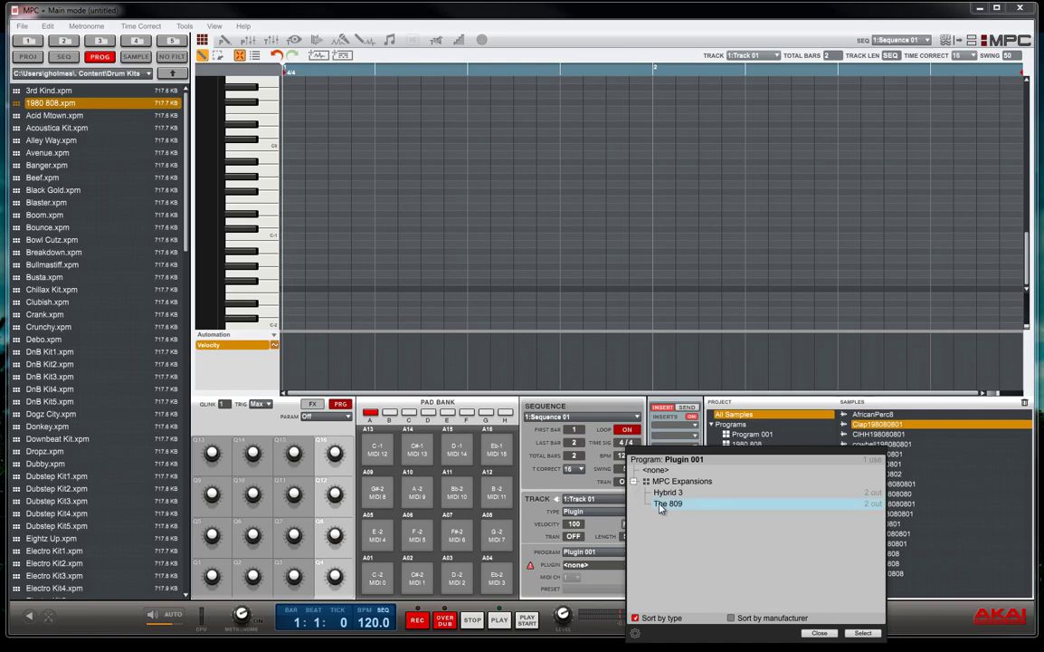
left_click(862, 633)
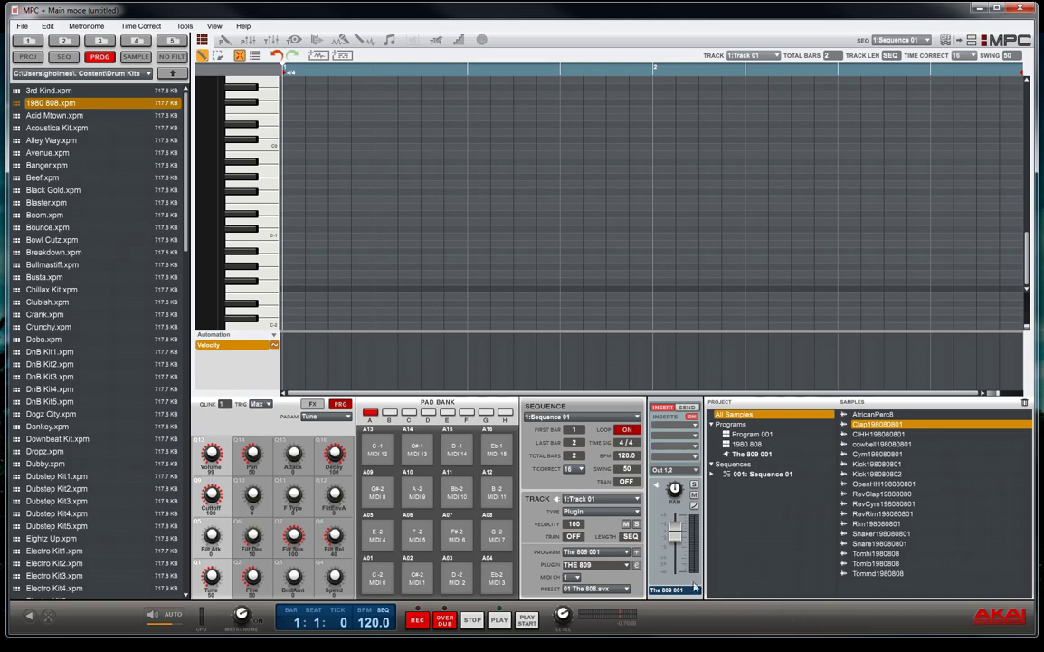
Open The 809's window and step its preset down to 05 Industrial Kit
left_click(636, 566)
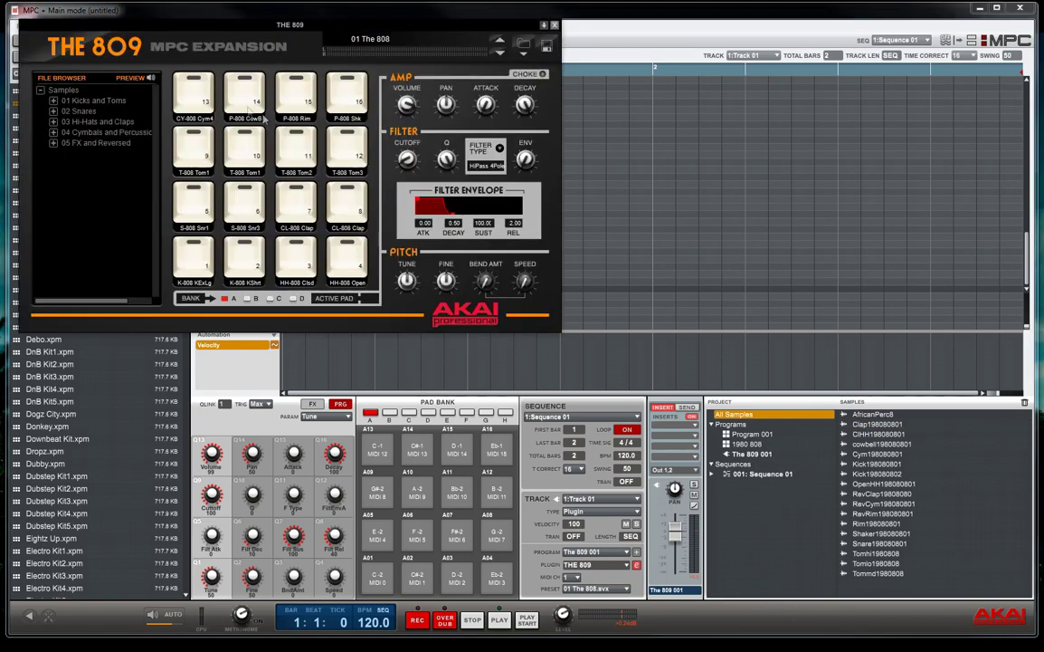
left_click(499, 54)
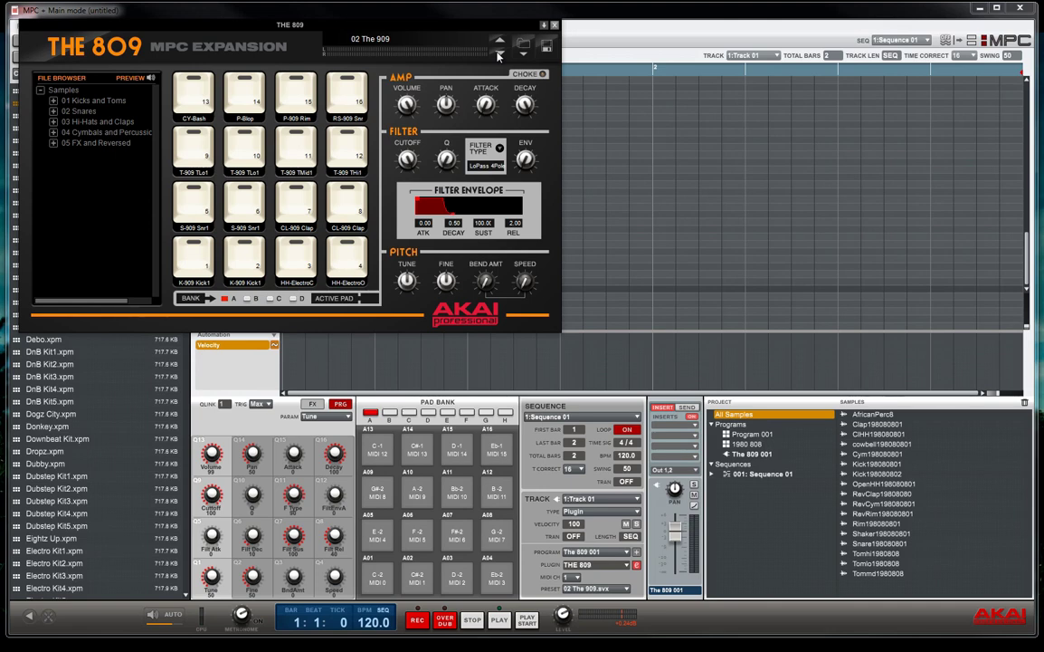
left_click(498, 54)
left_click(499, 54)
left_click(498, 54)
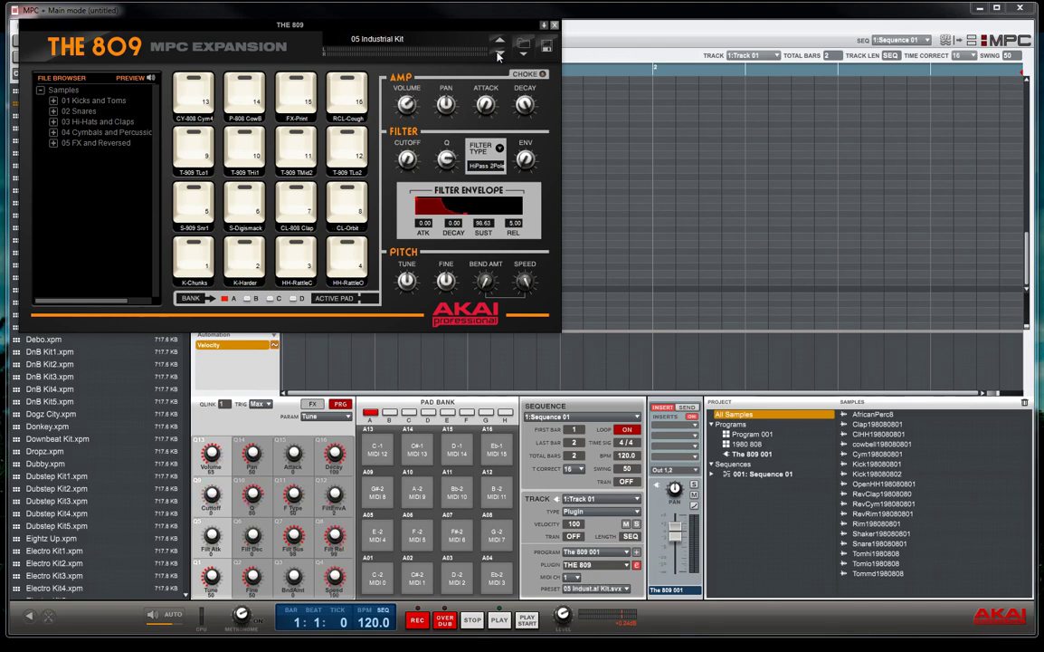